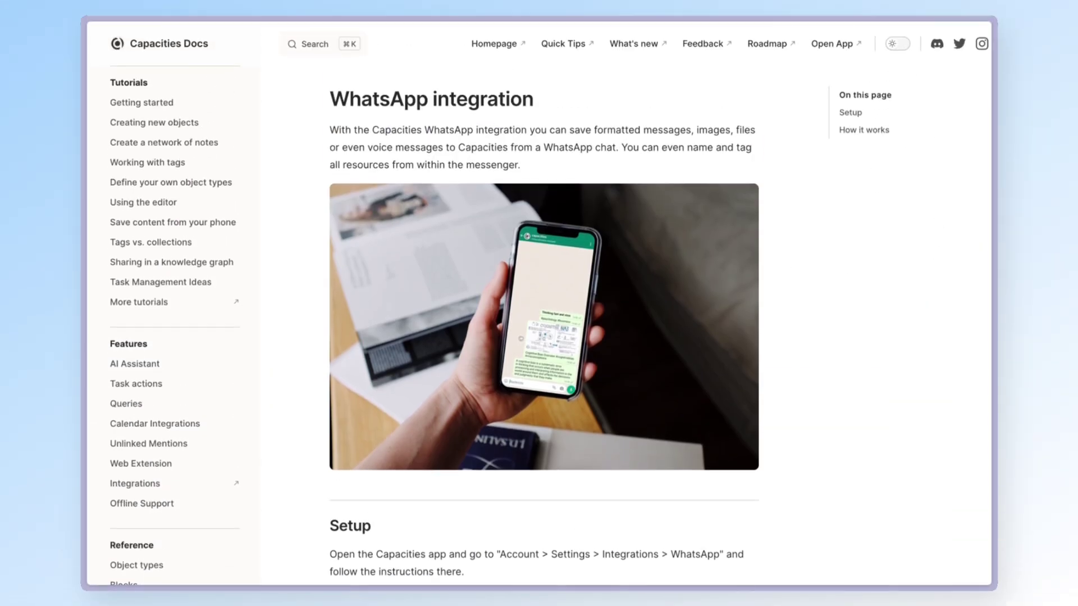
Scroll down the Email integration page through its INFO boxes on sending notes, images and files
{"action": "scroll", "coordinate": [543, 326], "scroll_direction": "down", "scroll_amount": 3}
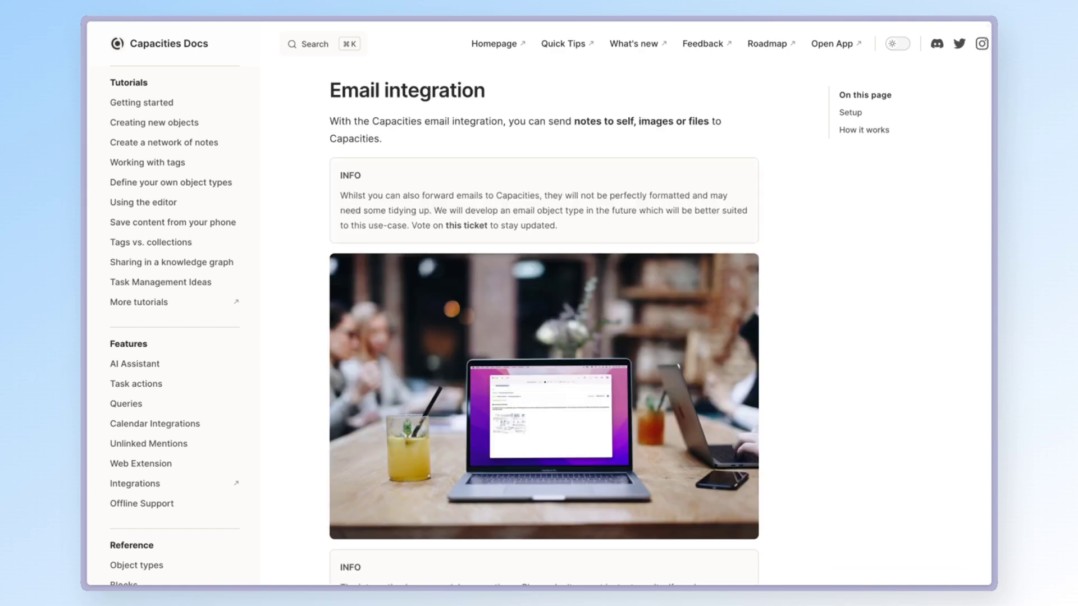
{"action": "scroll", "coordinate": [543, 326], "scroll_direction": "down", "scroll_amount": 2}
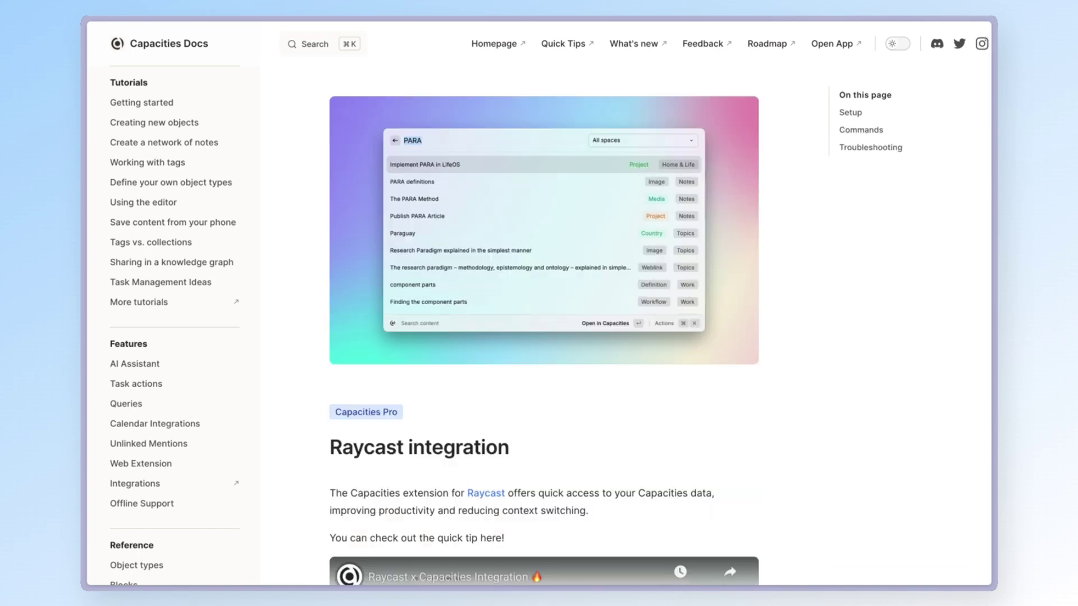
{"action": "scroll", "coordinate": [544, 331], "scroll_direction": "down", "scroll_amount": 4}
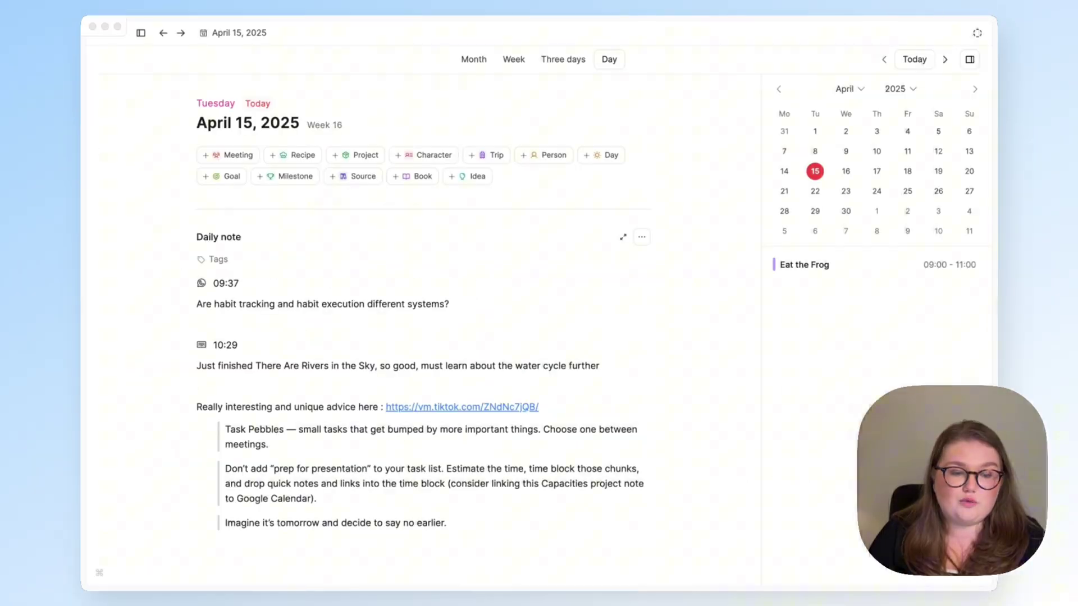
{"action": "scroll", "coordinate": [233, 364], "scroll_direction": "down", "scroll_amount": 2}
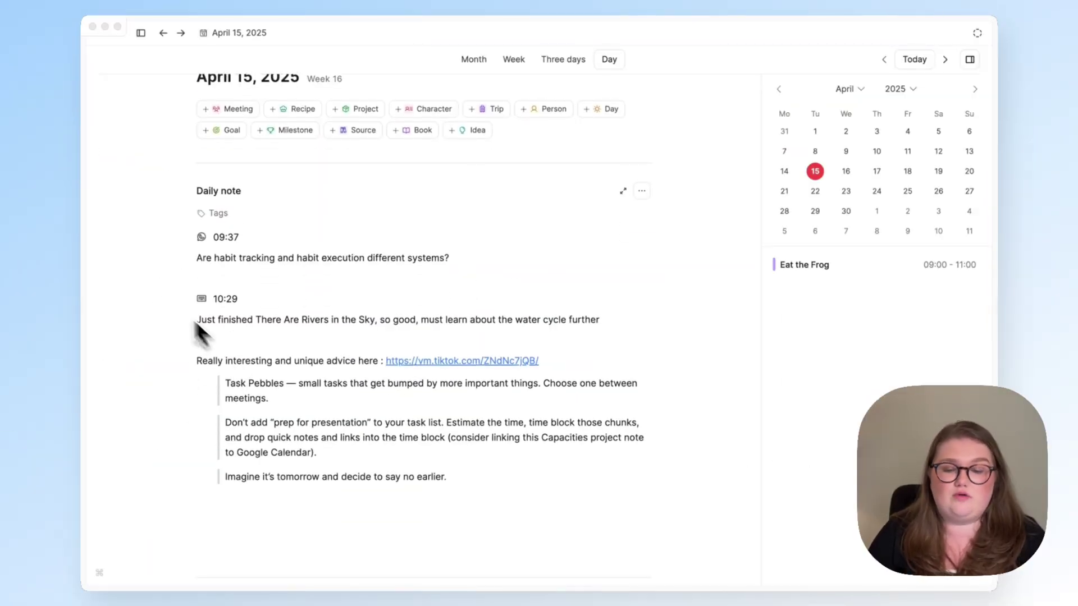
{"action": "scroll", "coordinate": [141, 283], "scroll_direction": "up", "scroll_amount": 1}
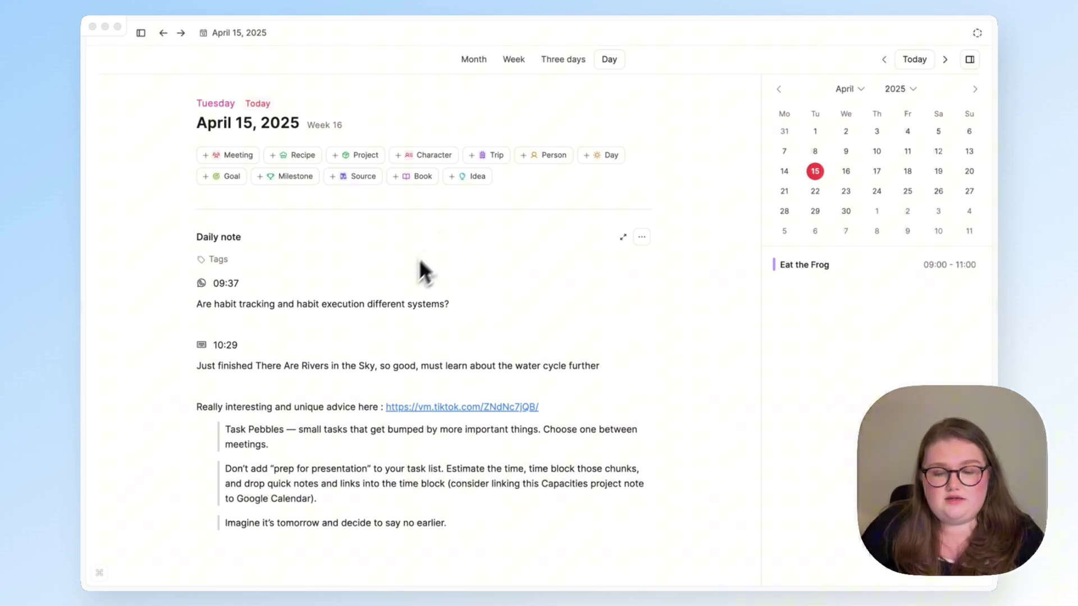
Start a new block below the quoted tips and try the /meet command, then clear it
{"action": "scroll", "coordinate": [368, 335], "scroll_direction": "down", "scroll_amount": 1}
{"action": "scroll", "coordinate": [248, 536], "scroll_direction": "down", "scroll_amount": 3}
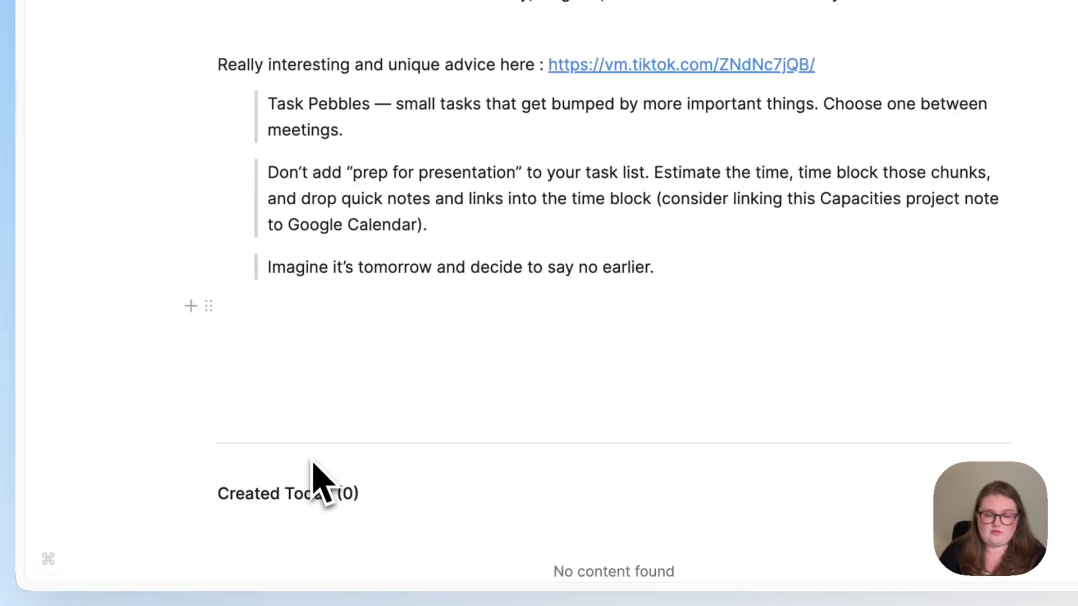
{"action": "left_click", "coordinate": [274, 335]}
{"action": "type", "text": "/meet"}
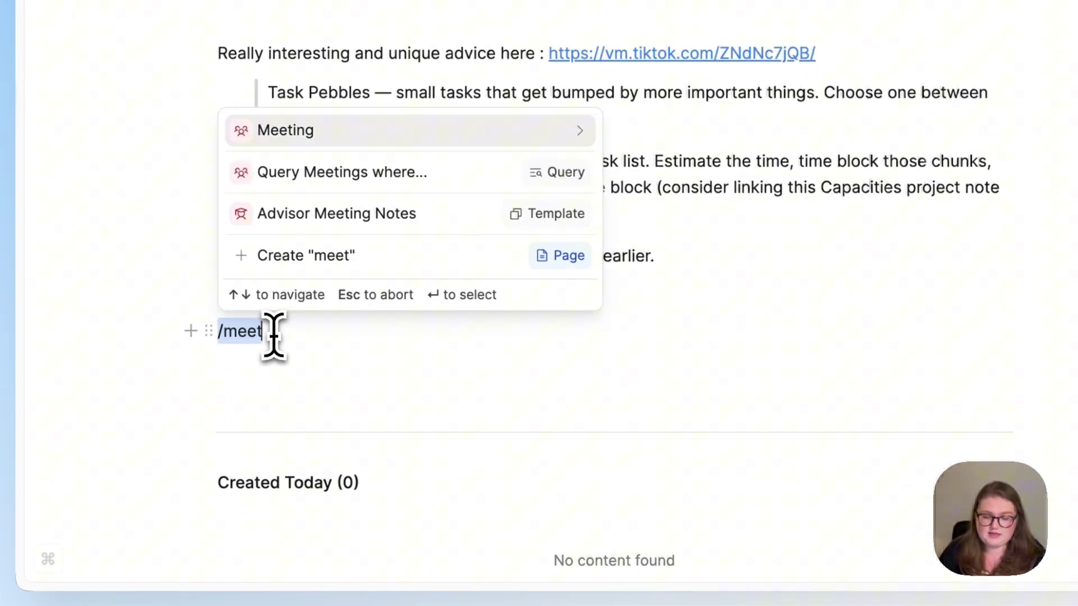
{"action": "key", "text": "Return"}
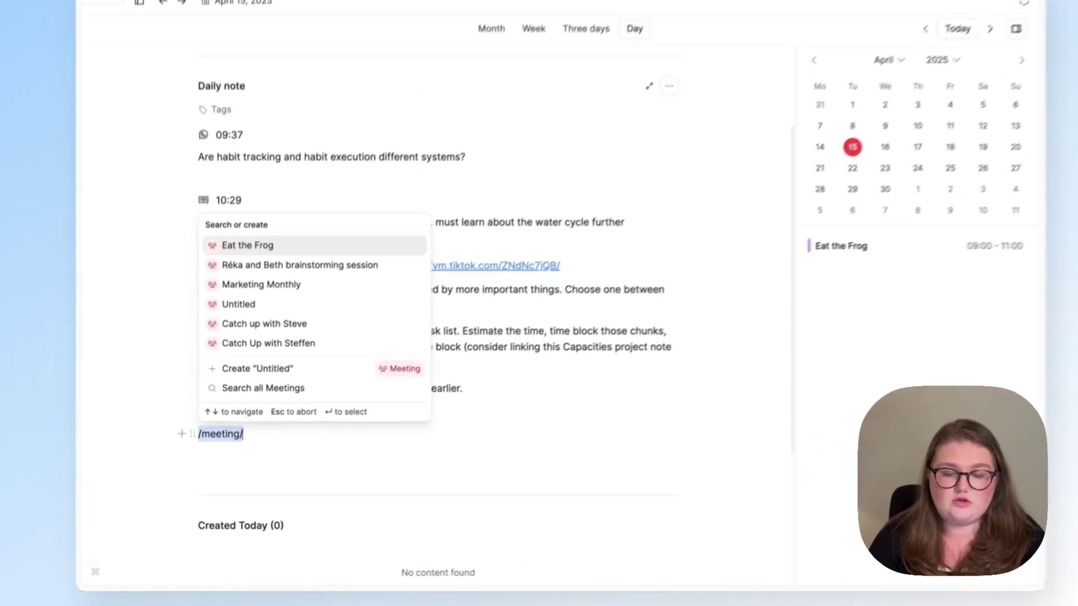
{"action": "key", "text": "BackSpace"}
{"action": "key", "text": "BackSpace"}
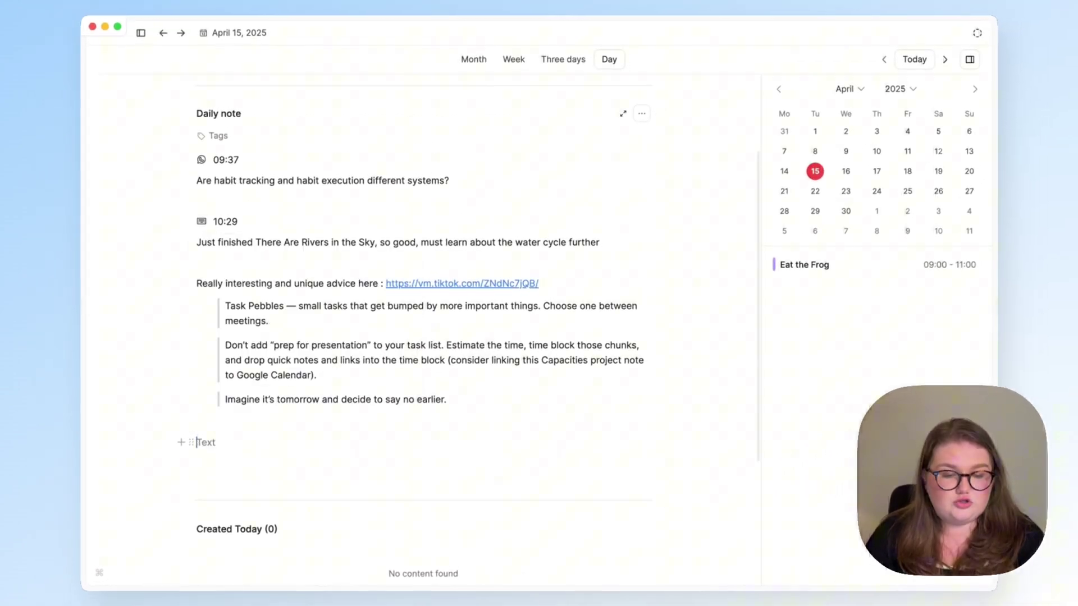
Create a Meeting note from the Eat the Frog calendar event
{"action": "scroll", "coordinate": [232, 446], "scroll_direction": "up", "scroll_amount": 3}
{"action": "left_click", "coordinate": [910, 264]}
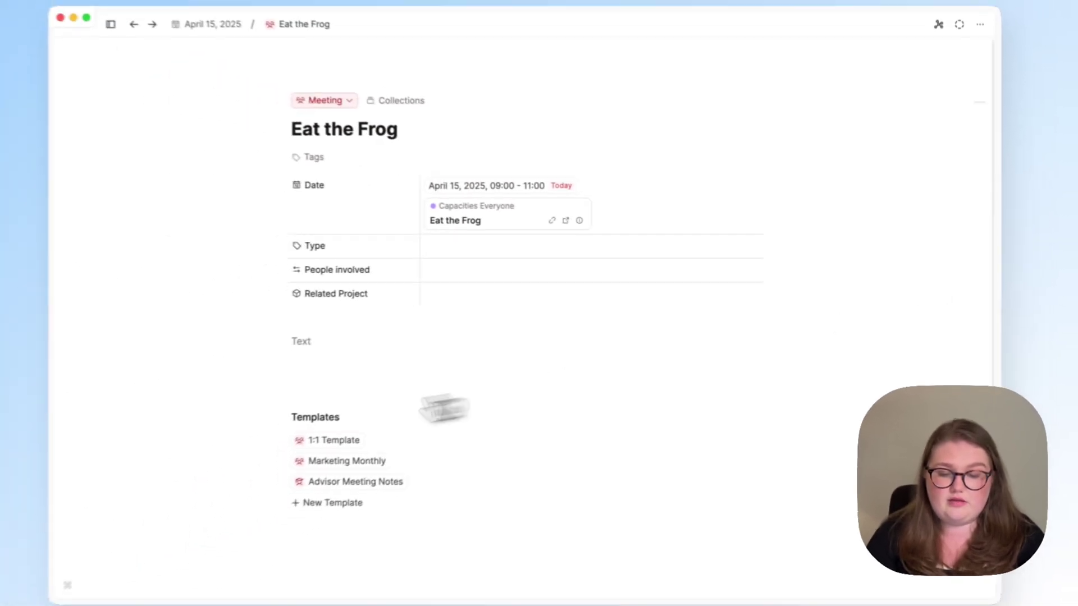
{"action": "left_click", "coordinate": [330, 444]}
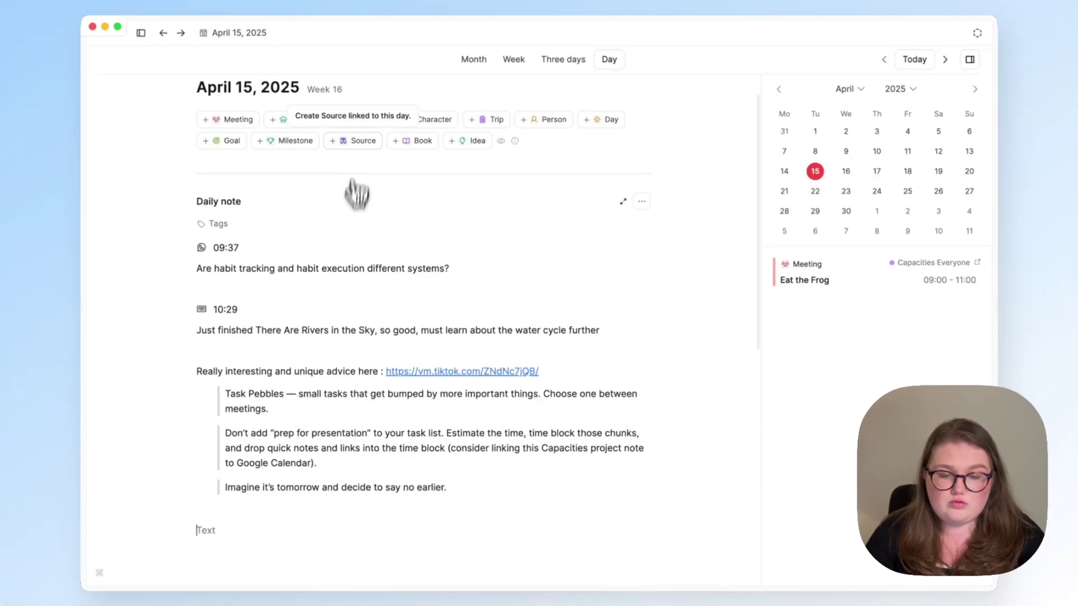
Scroll back up the April 15, 2025 daily note
{"action": "scroll", "coordinate": [337, 180], "scroll_direction": "up", "scroll_amount": 1}
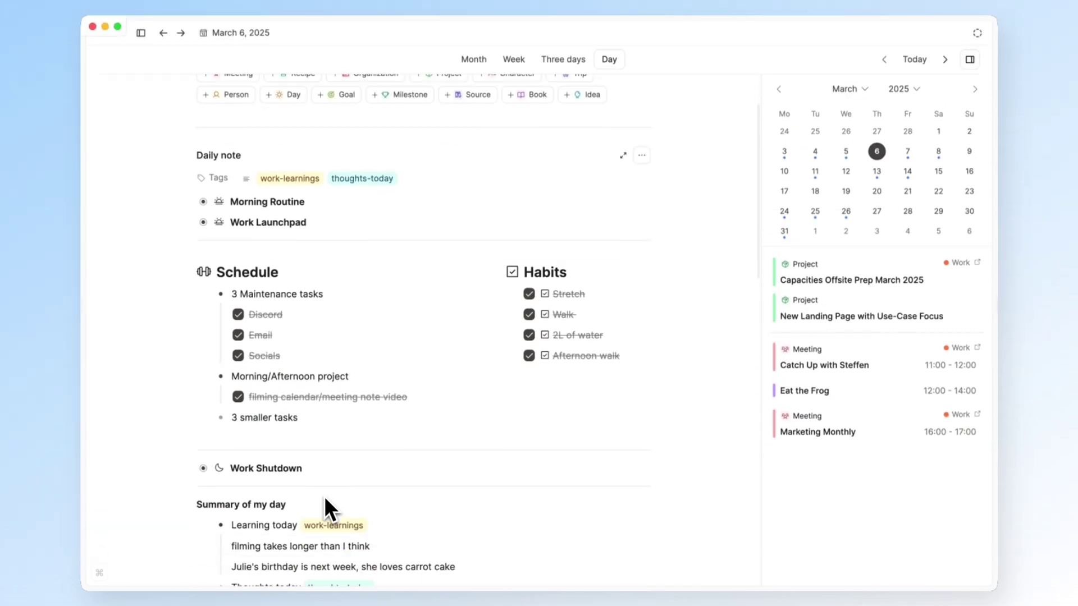
Turn the name in the birthday line into an @ mention of that person and open their page
{"action": "scroll", "coordinate": [325, 499], "scroll_direction": "down", "scroll_amount": 3}
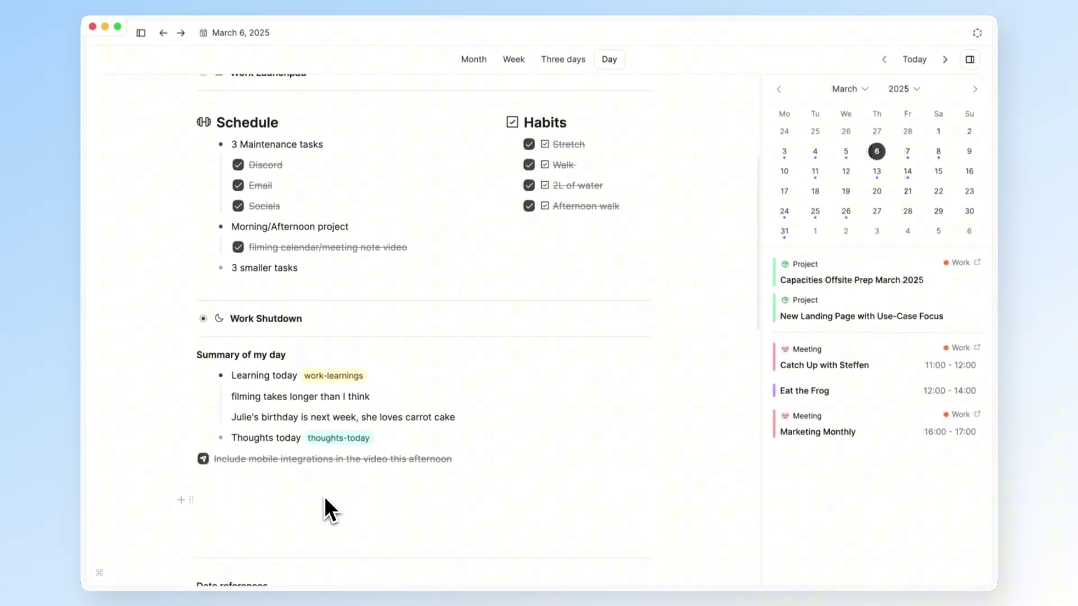
{"action": "left_click_drag", "start_coordinate": [250, 417], "coordinate": [231, 417]}
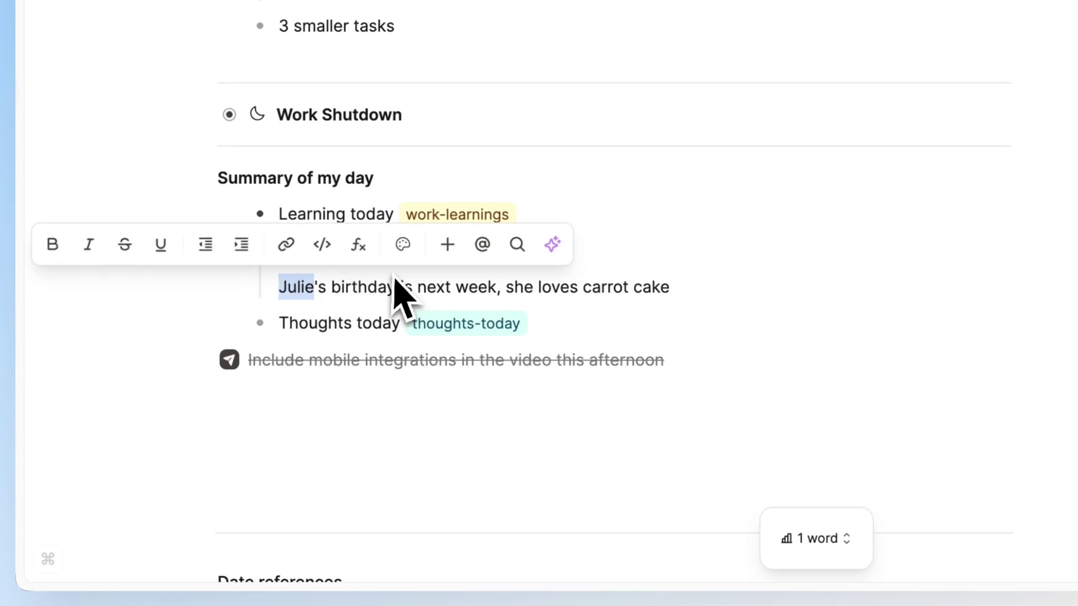
{"action": "type", "text": "@"}
{"action": "left_click", "coordinate": [375, 374]}
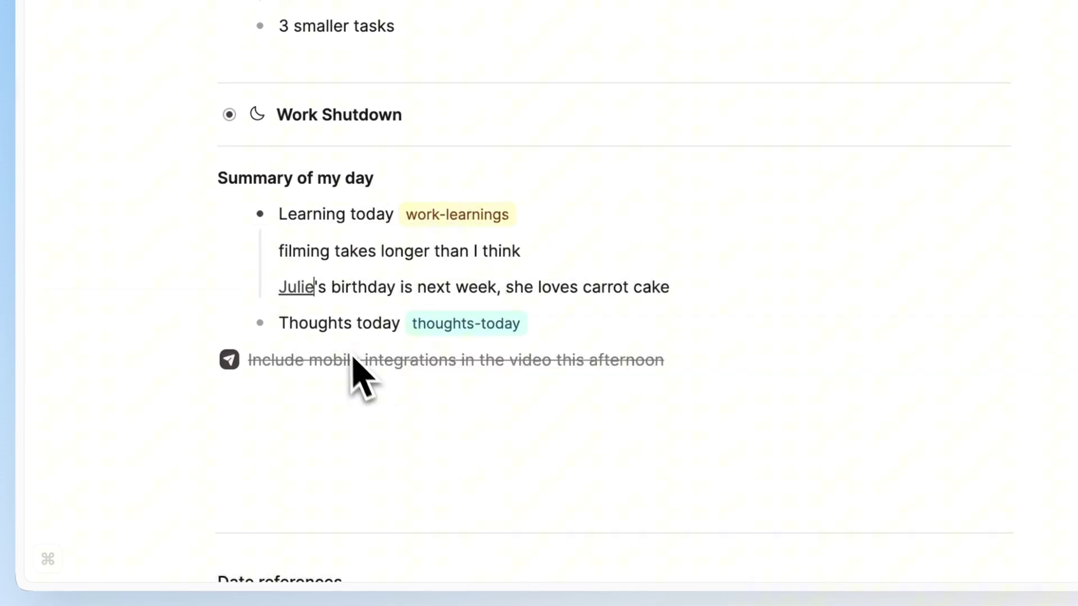
{"action": "left_click", "coordinate": [300, 290]}
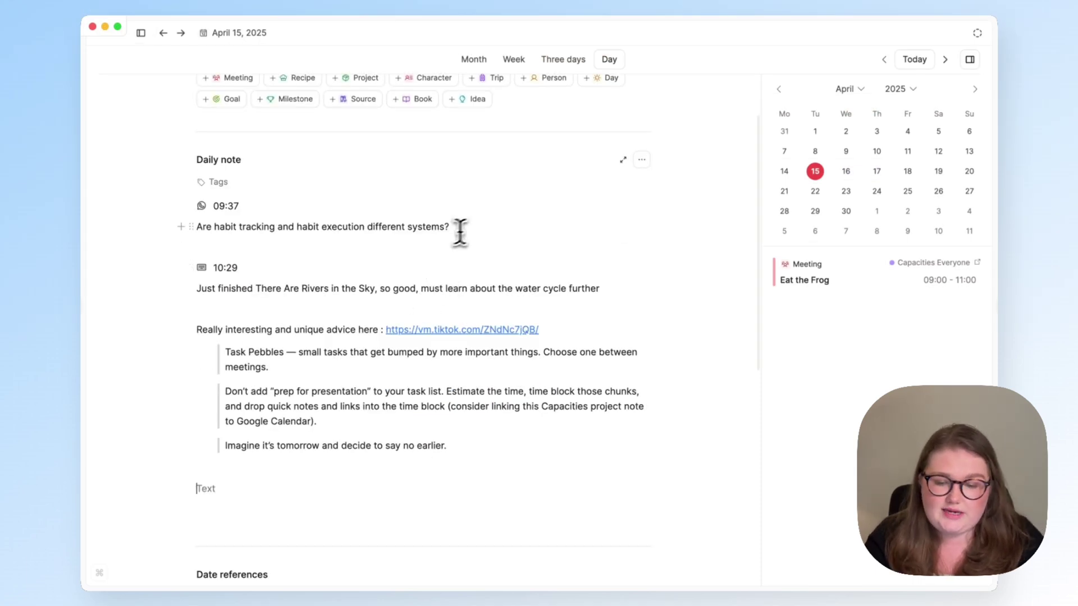
Make 'There Are Rivers in the Sky' in the 10:29 entry a Book object via +boo
{"action": "left_click", "coordinate": [477, 227]}
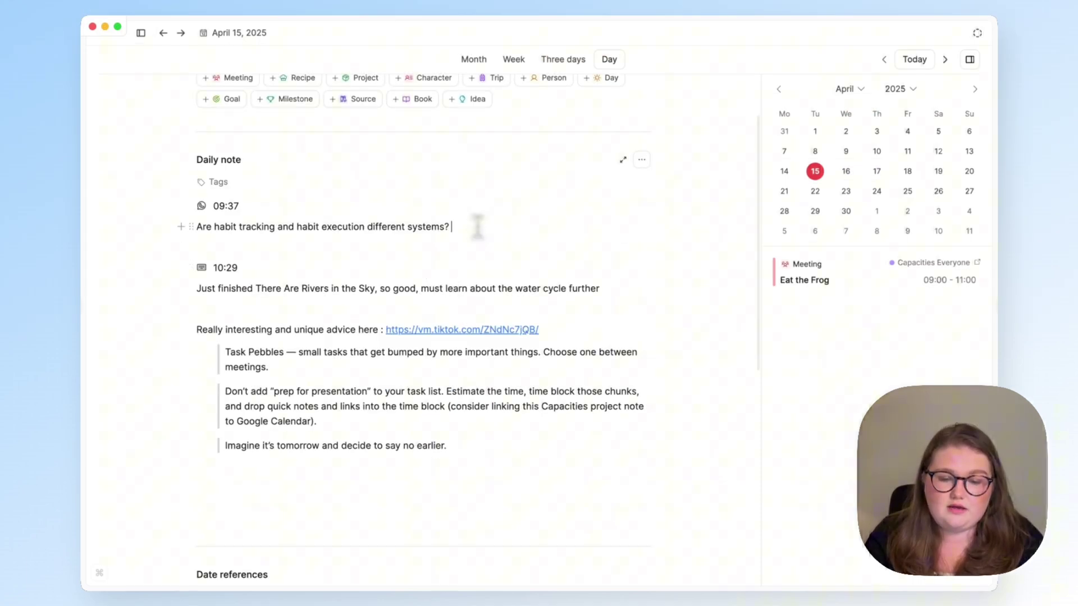
{"action": "left_click_drag", "start_coordinate": [255, 288], "coordinate": [374, 289]}
{"action": "left_click", "coordinate": [270, 284]}
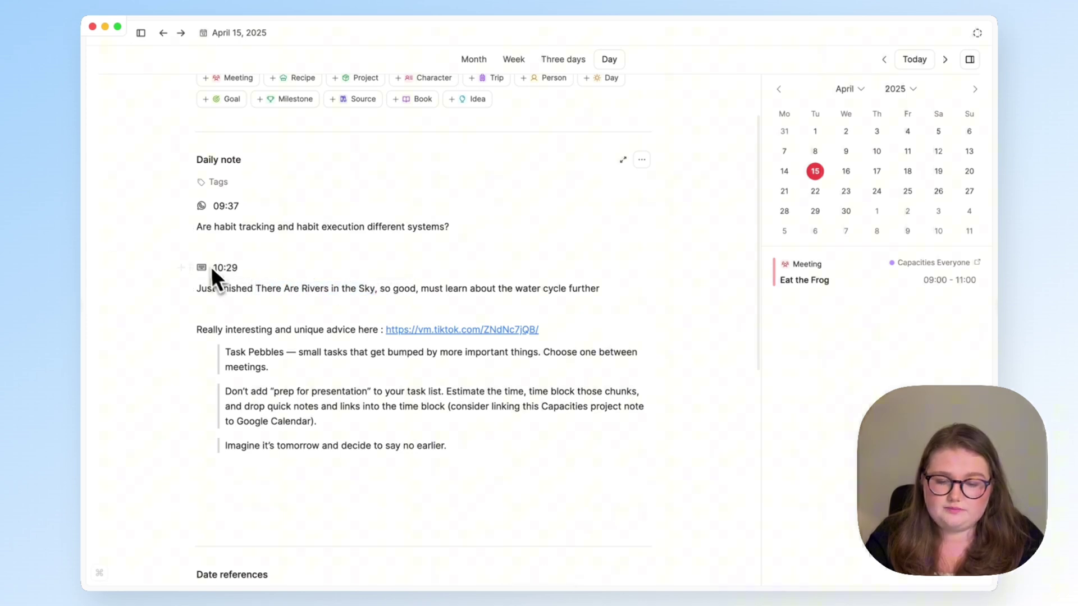
{"action": "left_click_drag", "start_coordinate": [211, 266], "coordinate": [210, 290]}
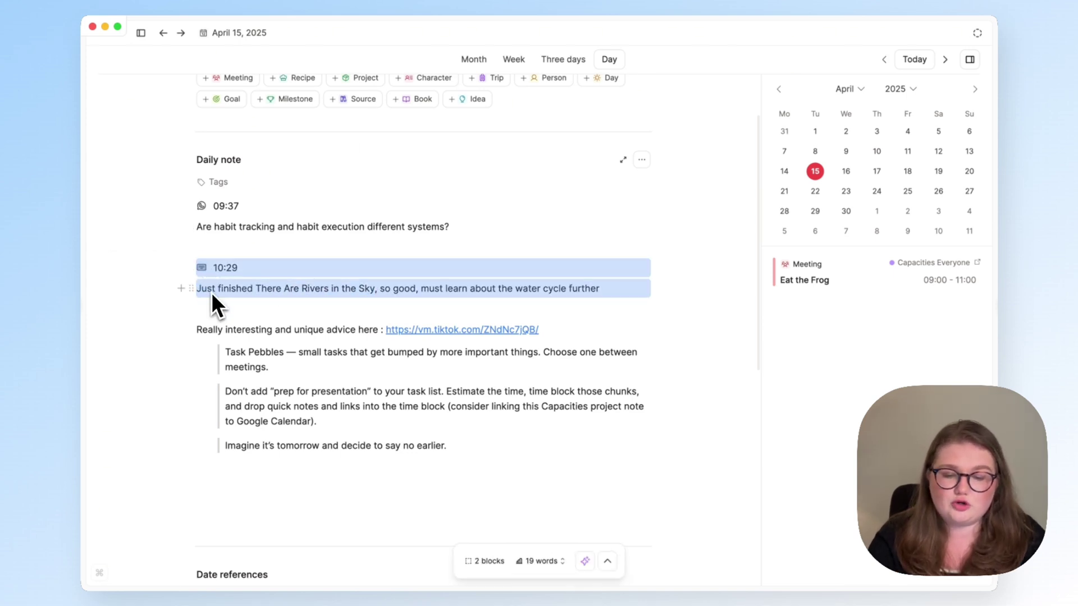
{"action": "left_click", "coordinate": [184, 315]}
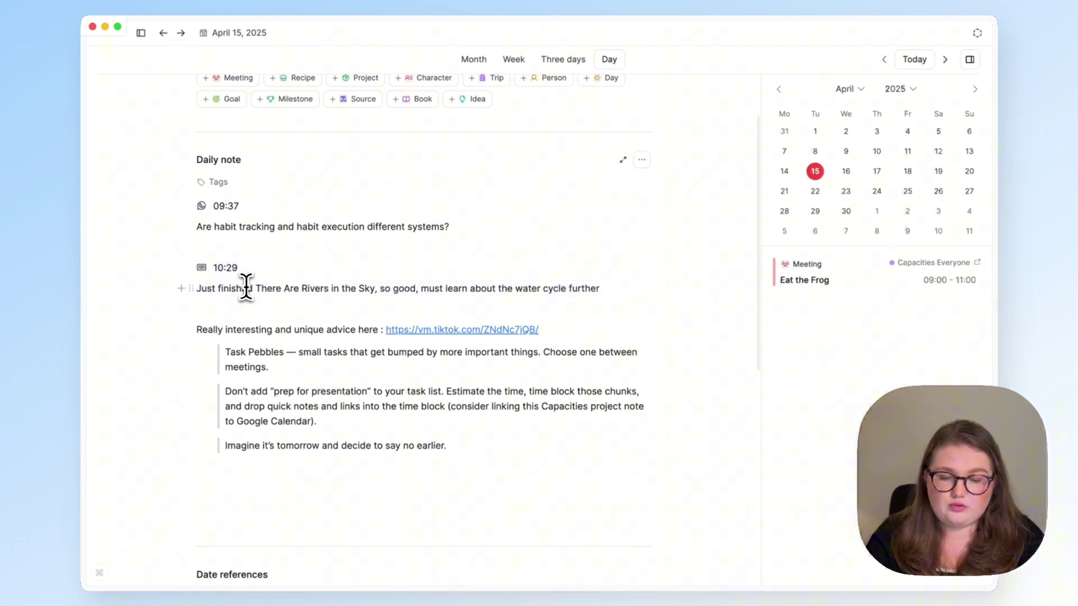
{"action": "left_click_drag", "start_coordinate": [255, 288], "coordinate": [375, 289]}
{"action": "scroll", "coordinate": [375, 289], "scroll_direction": "up", "scroll_amount": 3}
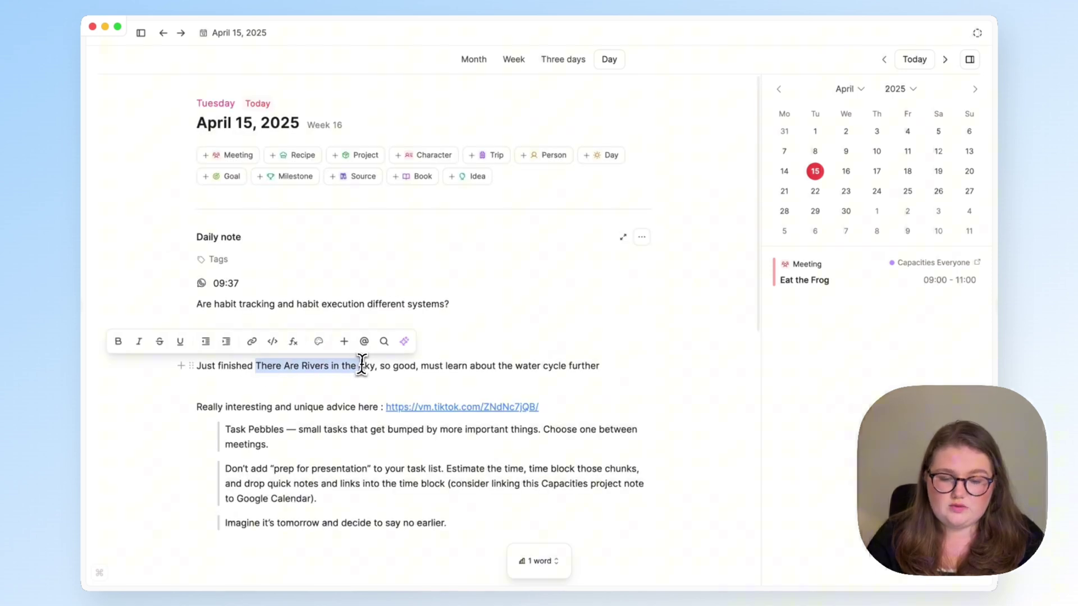
{"action": "type", "text": "+"}
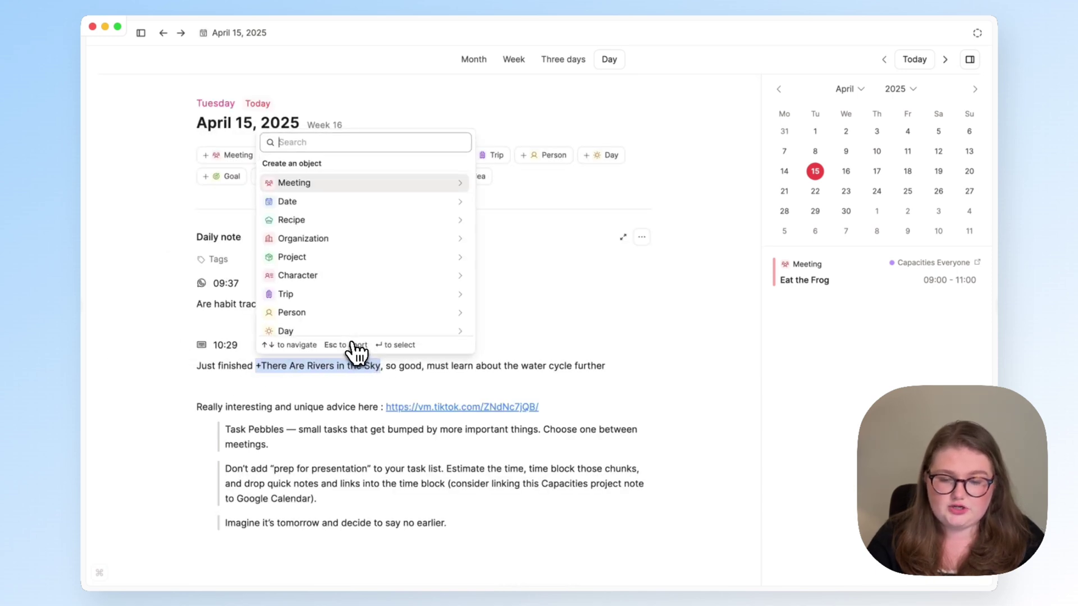
{"action": "type", "text": "boo"}
{"action": "left_click", "coordinate": [345, 277]}
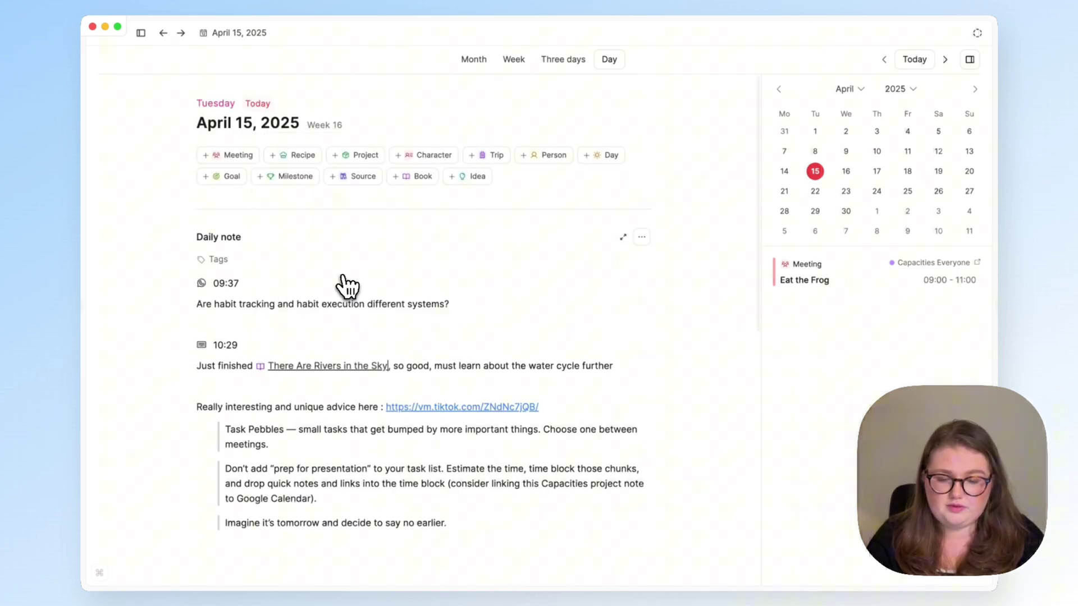
Visit the new There Are Rivers in the Sky book page, then return to the April 15 note
{"action": "left_click", "coordinate": [362, 368]}
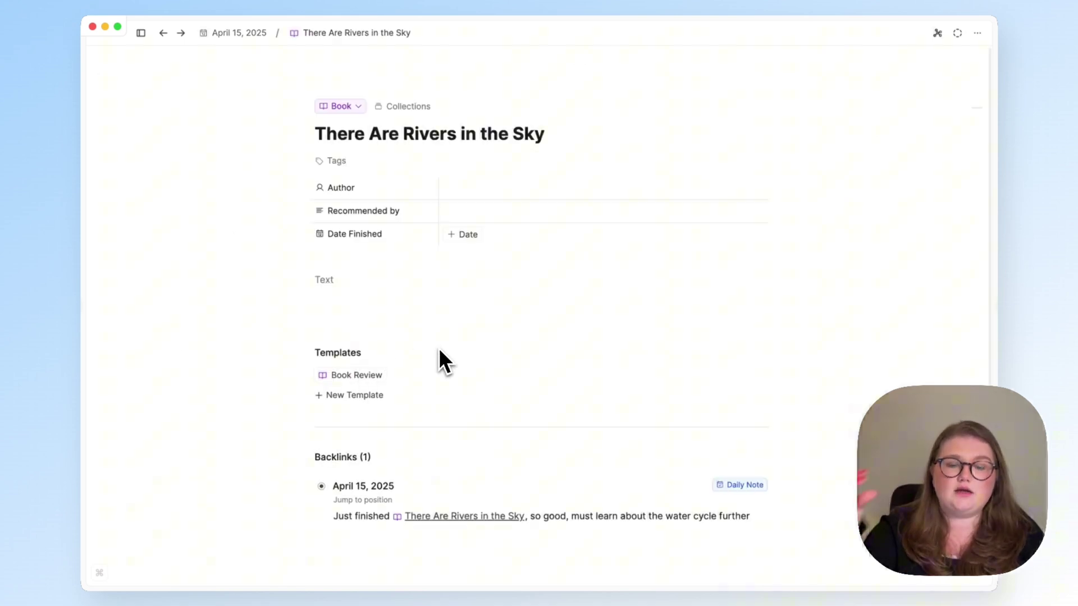
{"action": "left_click", "coordinate": [396, 285]}
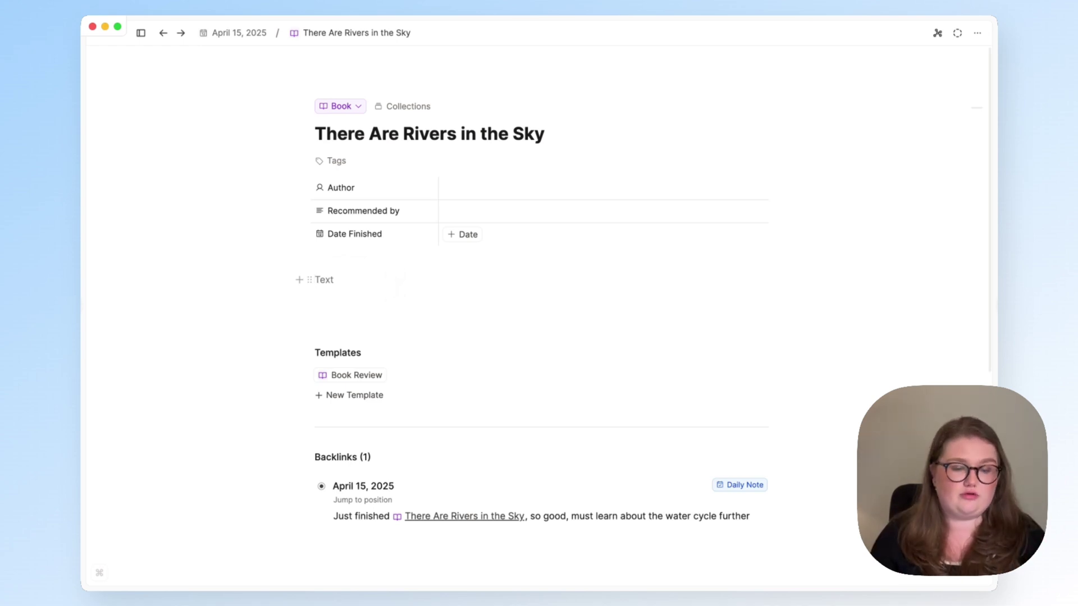
{"action": "key", "text": "super+["}
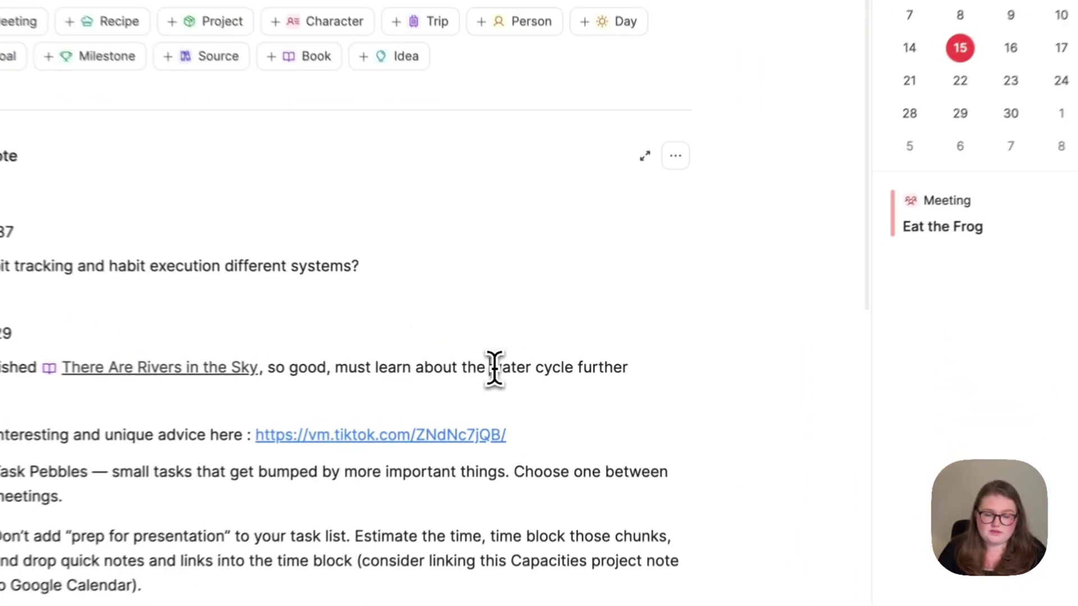
Link the words 'water cycle' to a new Definition object
{"action": "left_click_drag", "start_coordinate": [494, 368], "coordinate": [574, 369]}
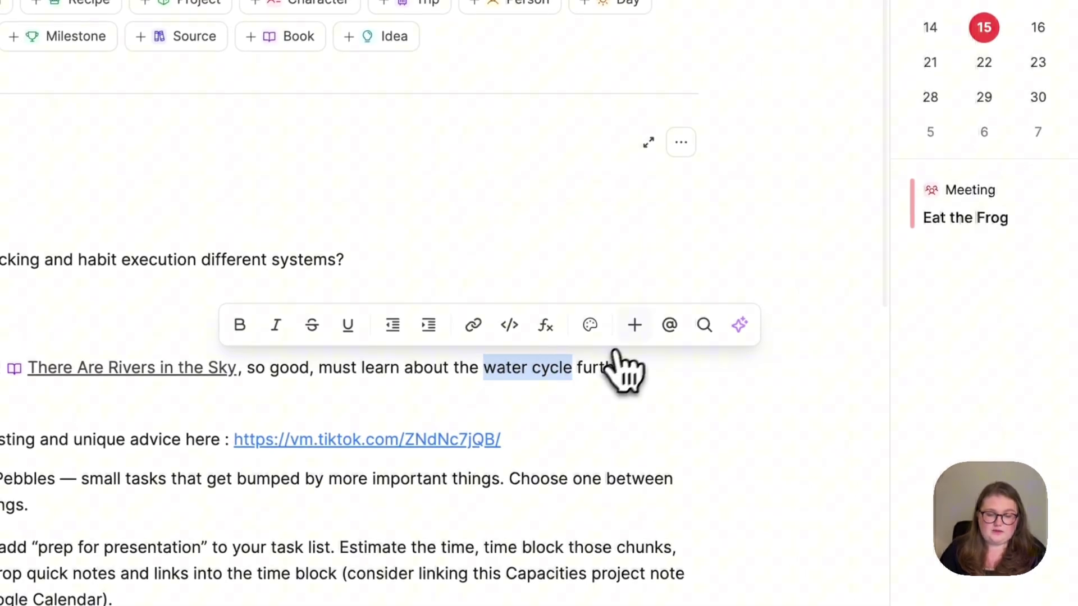
{"action": "left_click", "coordinate": [631, 332]}
{"action": "type", "text": "def"}
{"action": "left_click", "coordinate": [621, 272]}
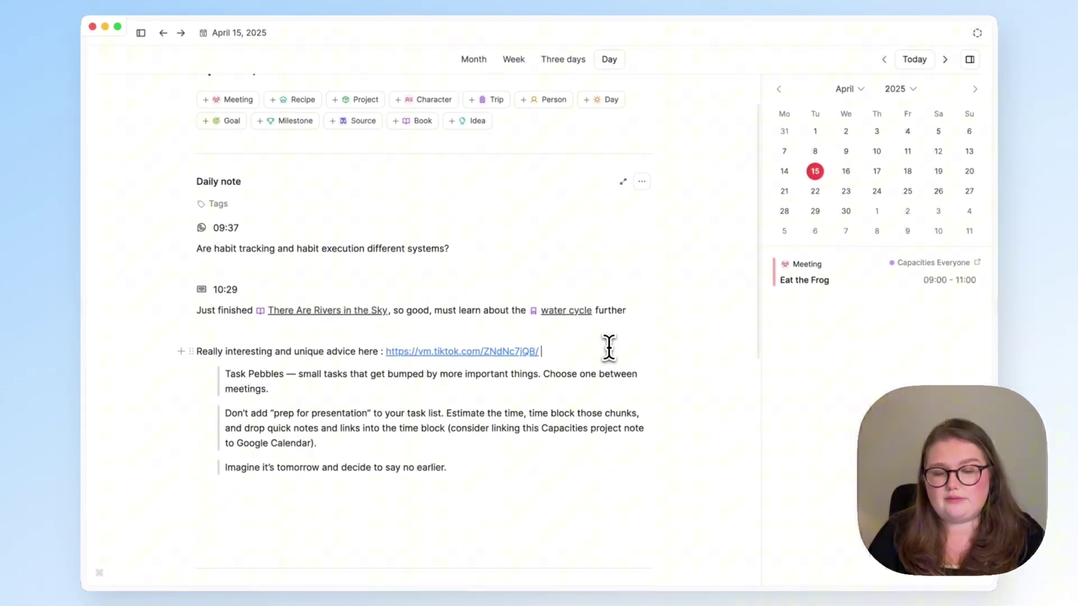
{"action": "left_click", "coordinate": [609, 347]}
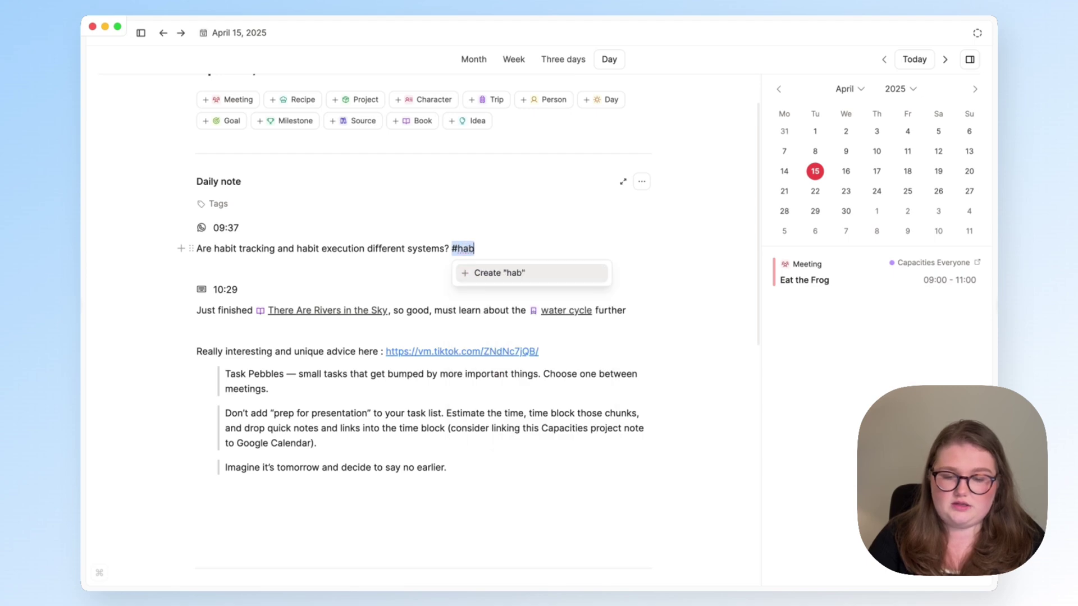
Tag the habit question with #habits and the TikTok advice line with #productivity
{"action": "type", "text": "its"}
{"action": "key", "text": "Return"}
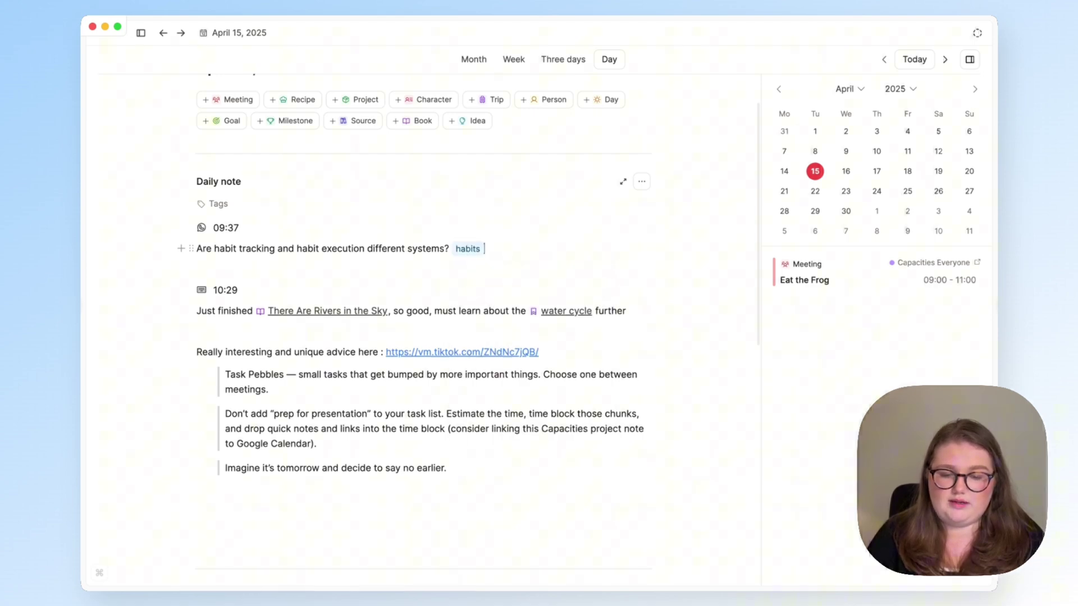
{"action": "scroll", "coordinate": [466, 383], "scroll_direction": "down", "scroll_amount": 1}
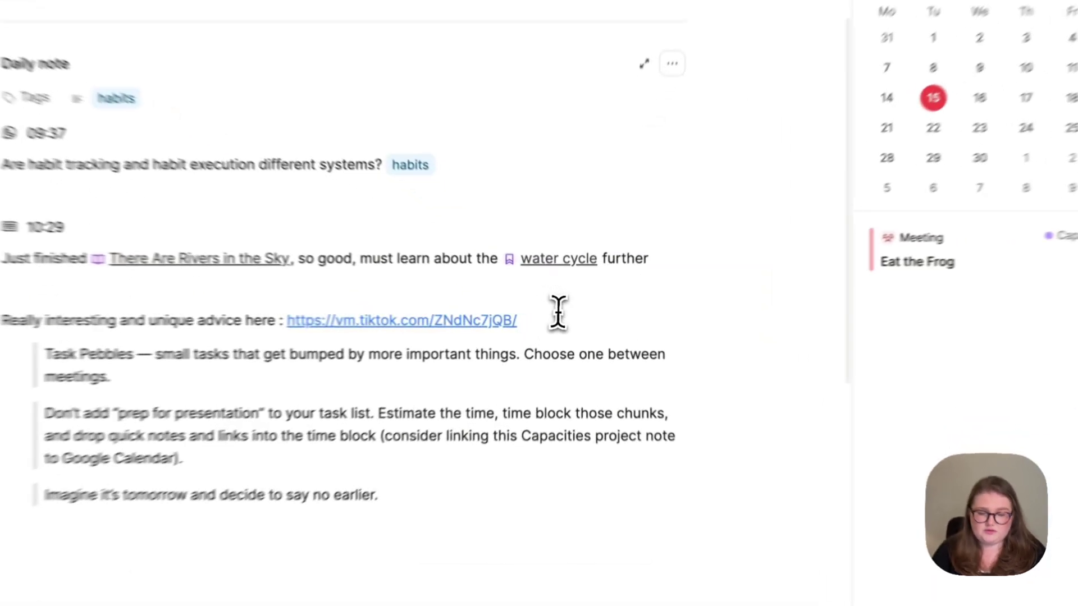
{"action": "left_click", "coordinate": [565, 316]}
{"action": "type", "text": "#productivity"}
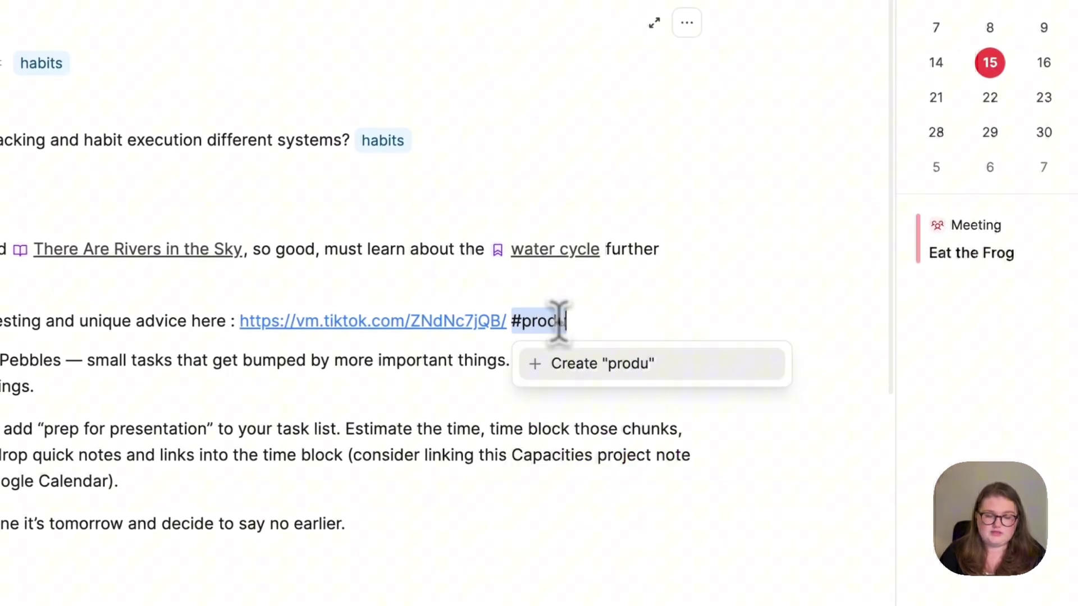
{"action": "key", "text": "Return"}
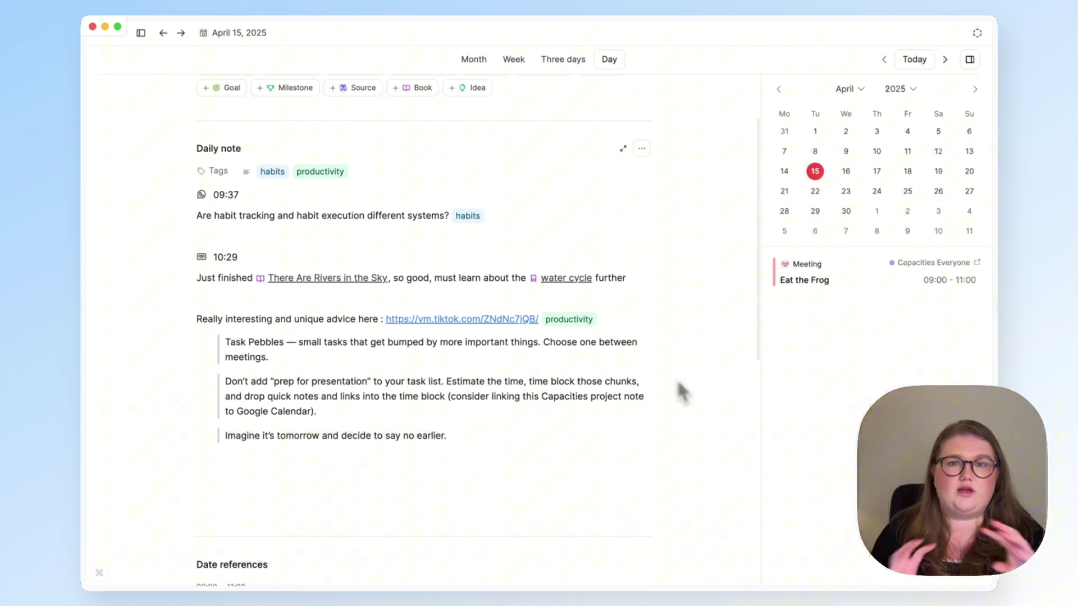
Open the productivity tag page, then jump to the curiosity tag by searching 'curi'
{"action": "left_click", "coordinate": [573, 320]}
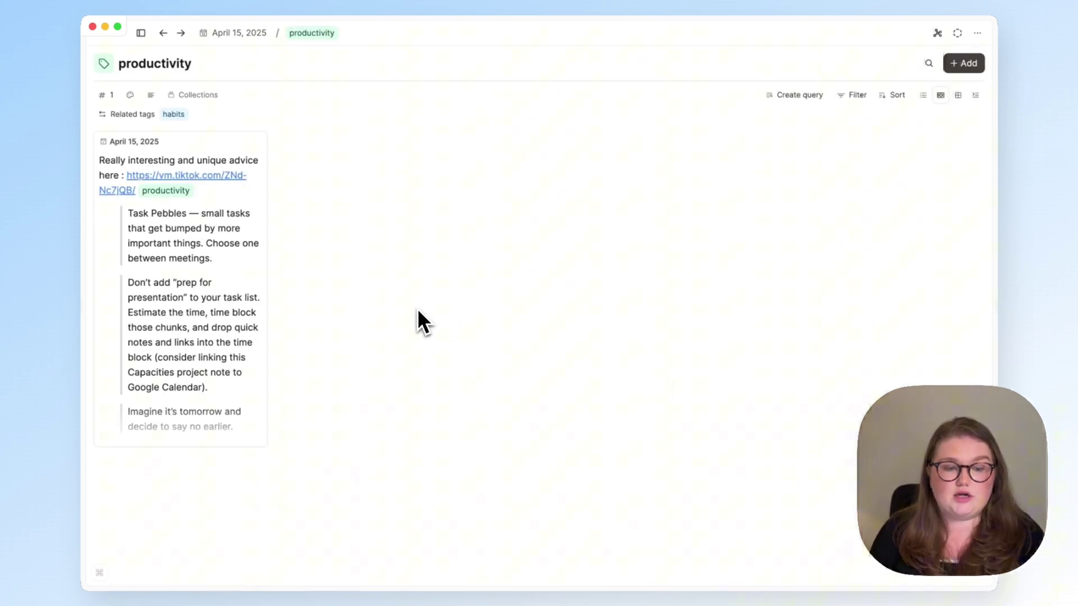
{"action": "key", "text": "super+k"}
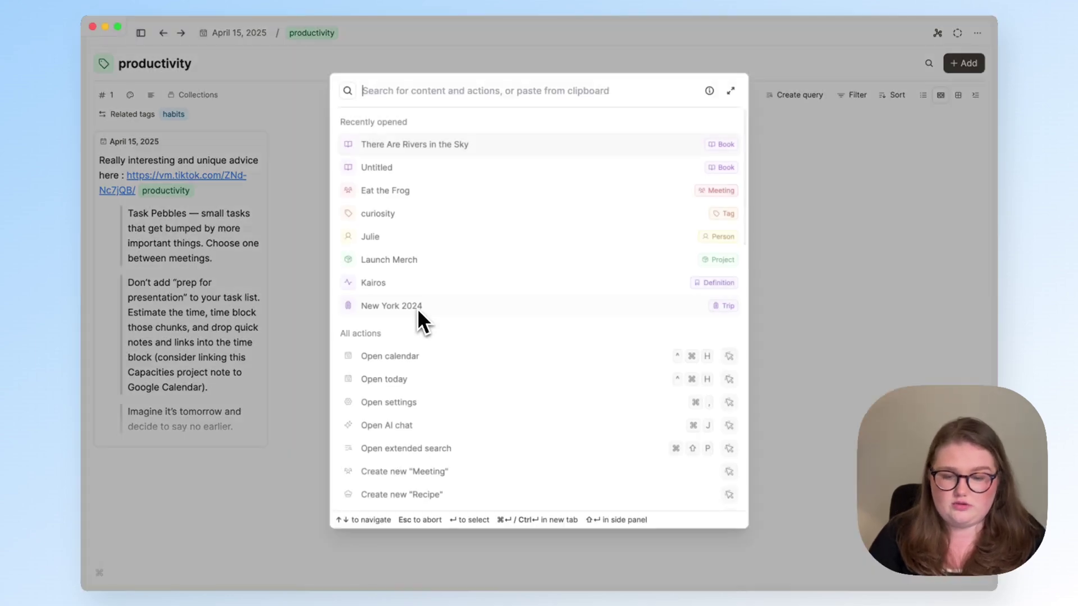
{"action": "type", "text": "curi"}
{"action": "key", "text": "Return"}
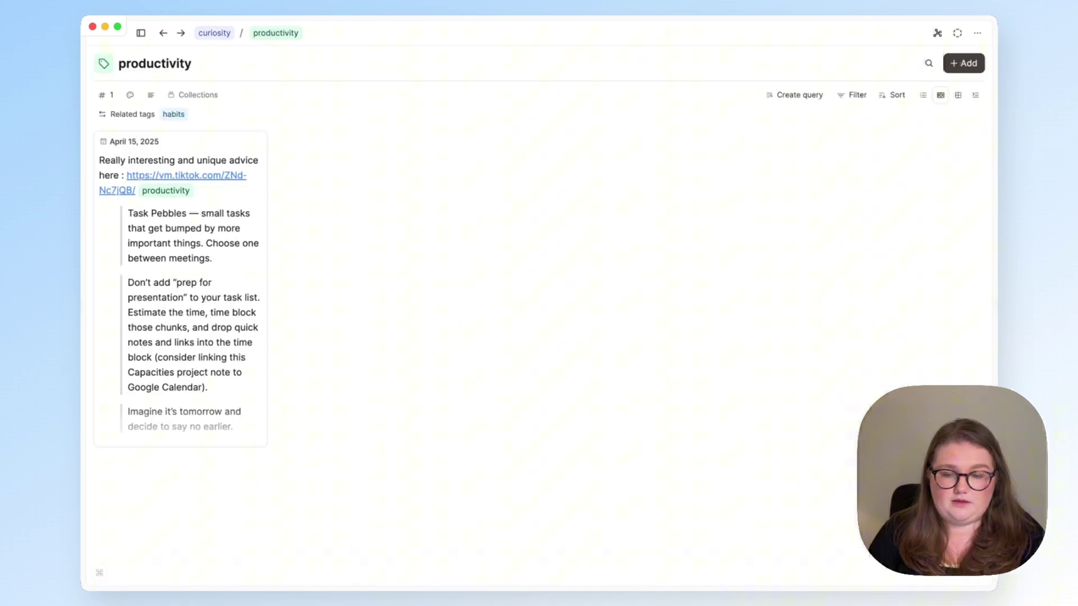
Return to the April 15, 2025 daily note and open the There Are Rivers in the Sky book link
{"action": "left_click", "coordinate": [134, 142]}
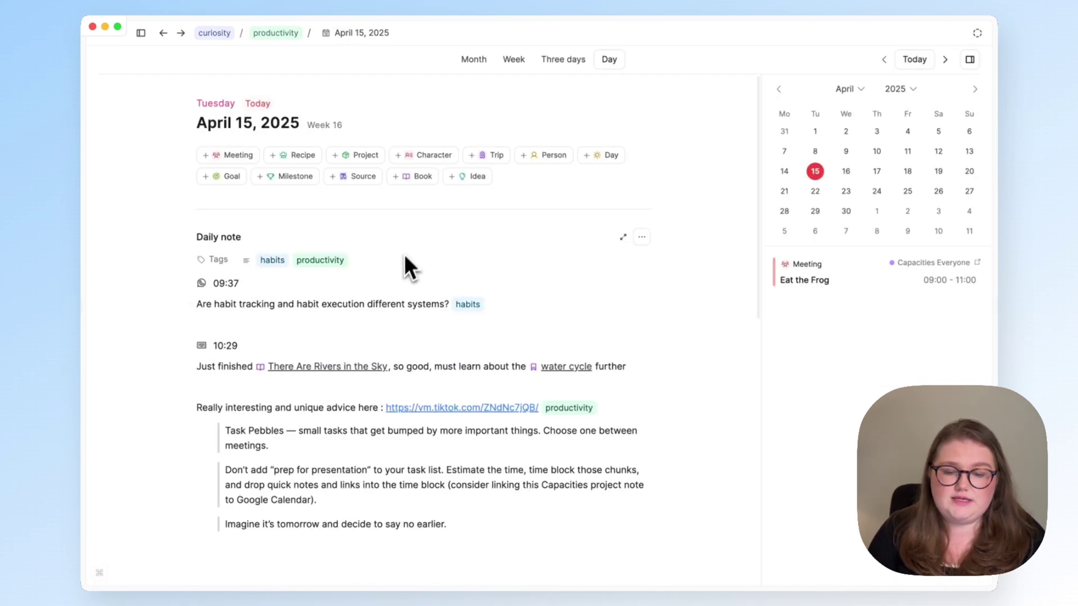
{"action": "scroll", "coordinate": [322, 248], "scroll_direction": "down", "scroll_amount": 1}
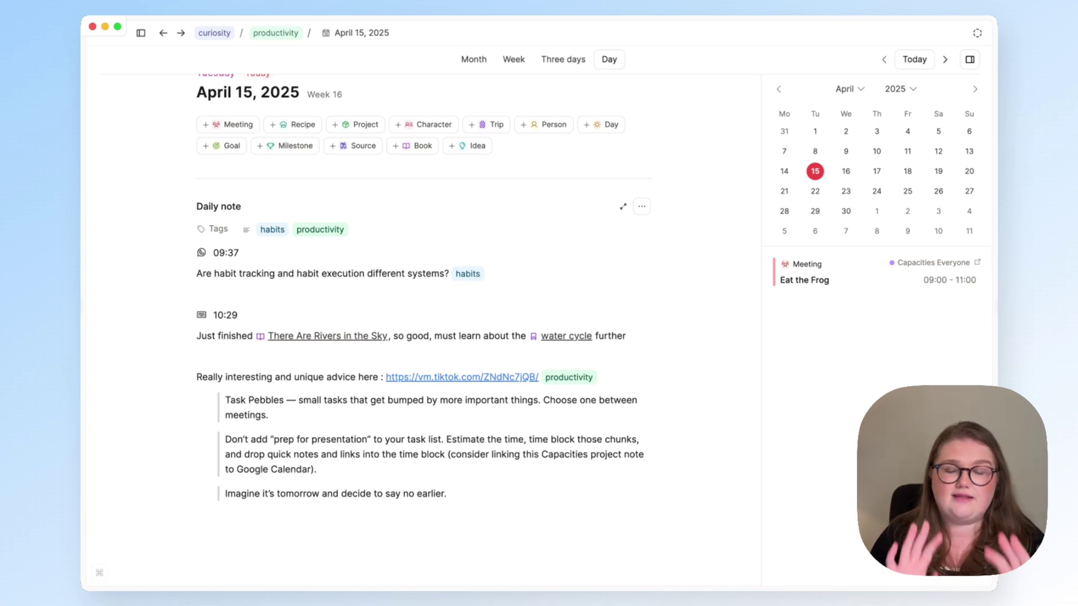
{"action": "left_click", "coordinate": [238, 315]}
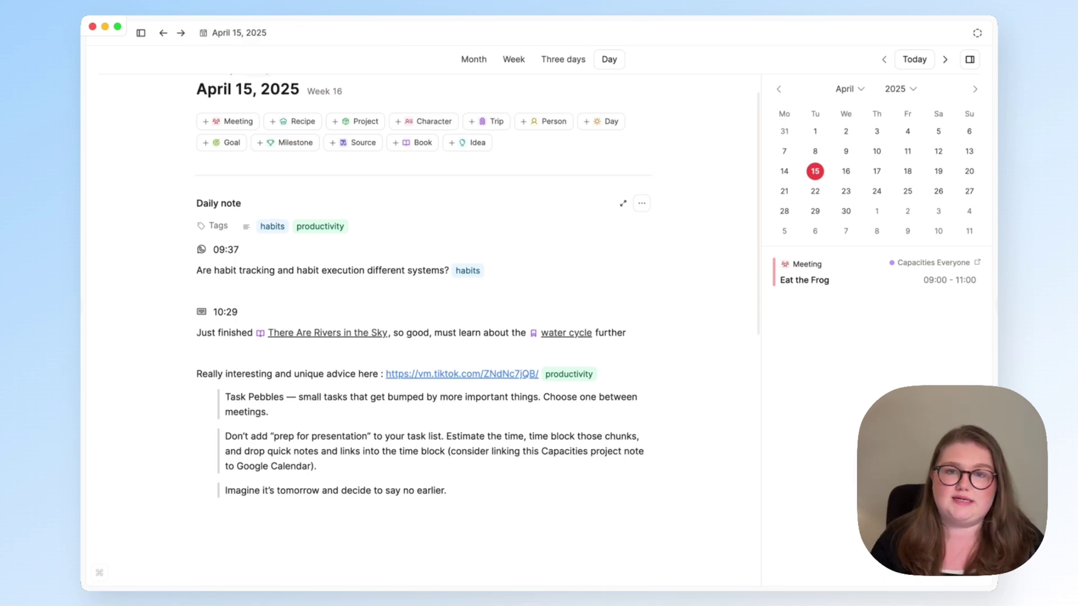
{"action": "left_click", "coordinate": [310, 334]}
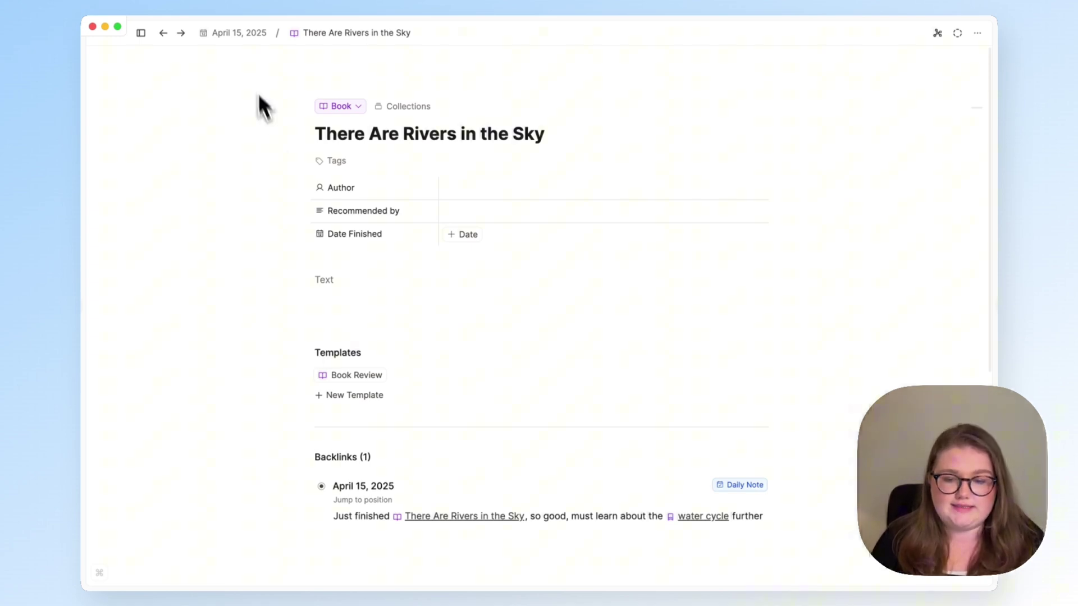
Scroll through the There Are Rivers in the Sky book page to review its backlink
{"action": "scroll", "coordinate": [371, 140], "scroll_direction": "down", "scroll_amount": 3}
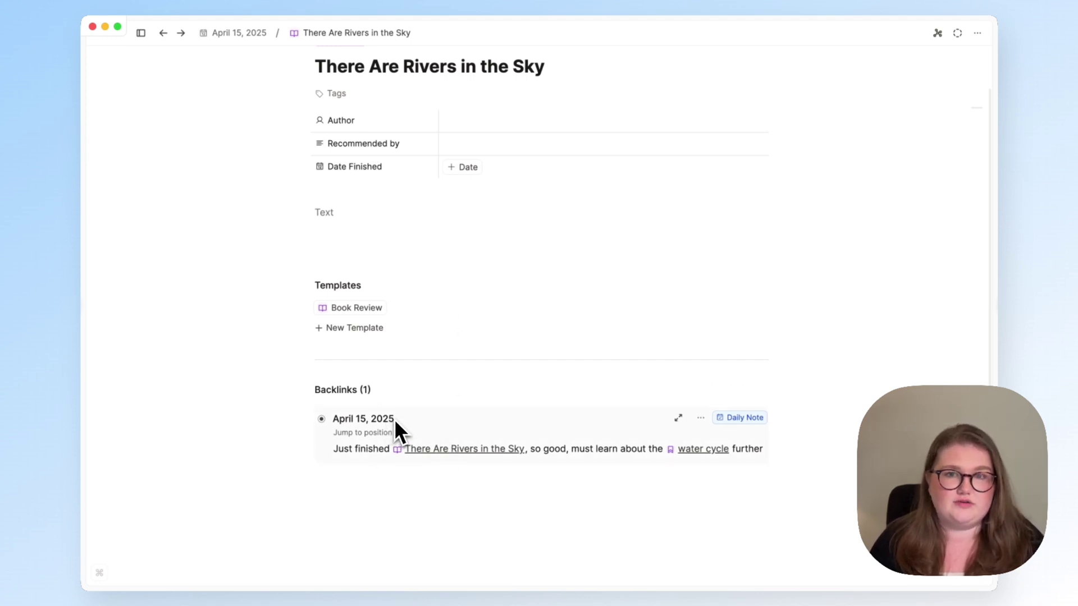
{"action": "scroll", "coordinate": [394, 426], "scroll_direction": "up", "scroll_amount": 2}
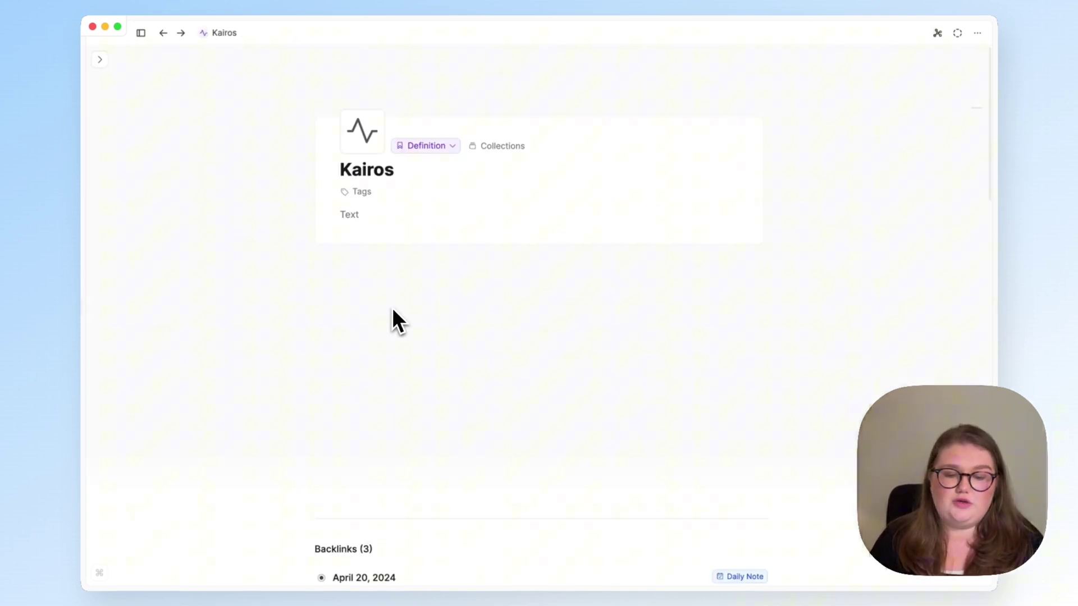
{"action": "scroll", "coordinate": [404, 314], "scroll_direction": "down", "scroll_amount": 5}
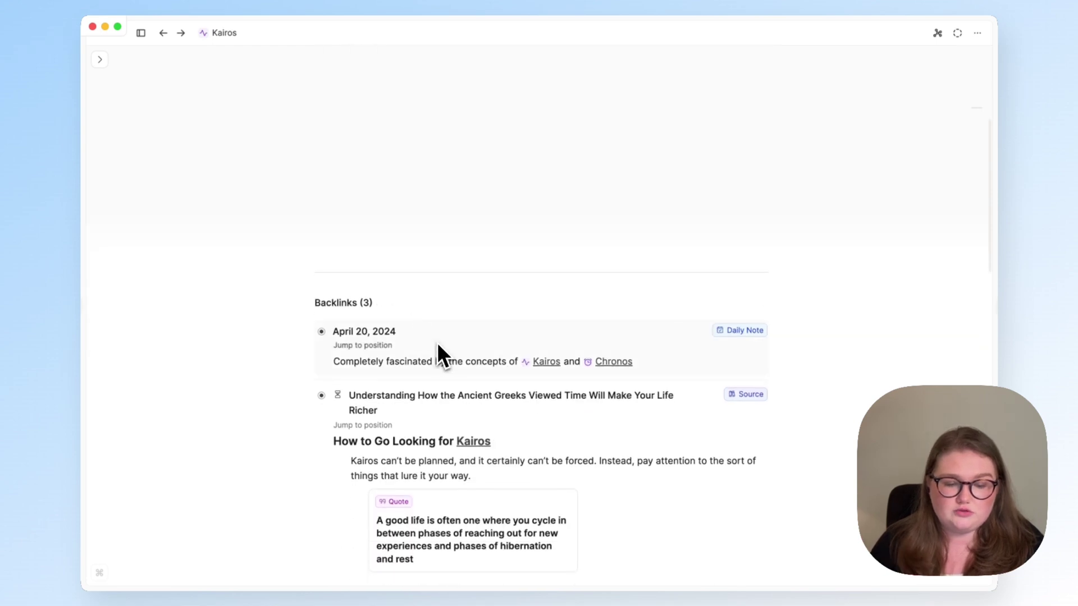
{"action": "scroll", "coordinate": [440, 354], "scroll_direction": "down", "scroll_amount": 1}
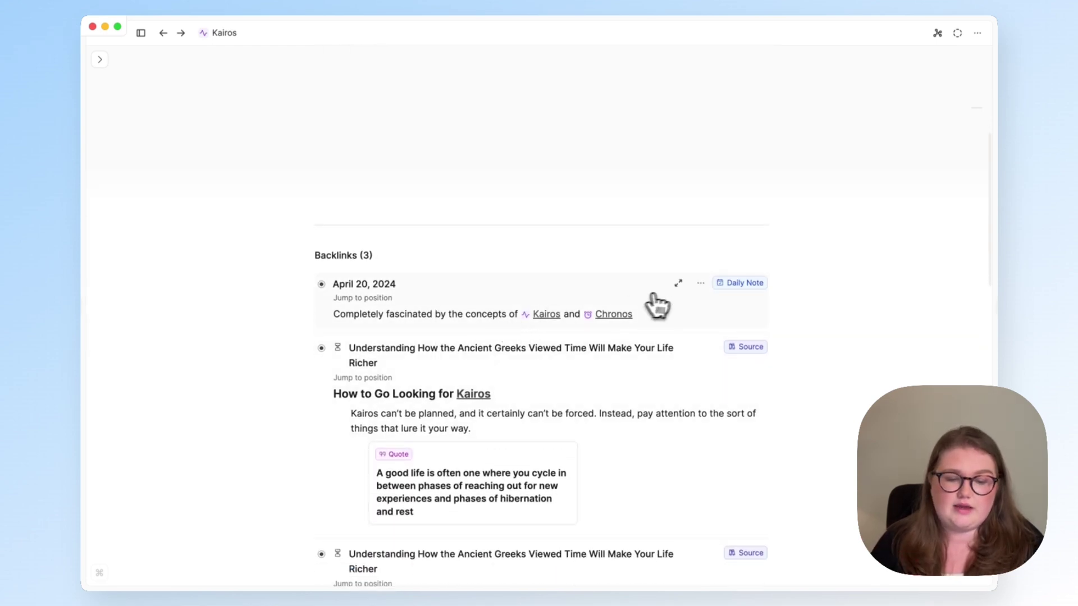
{"action": "left_click", "coordinate": [679, 282]}
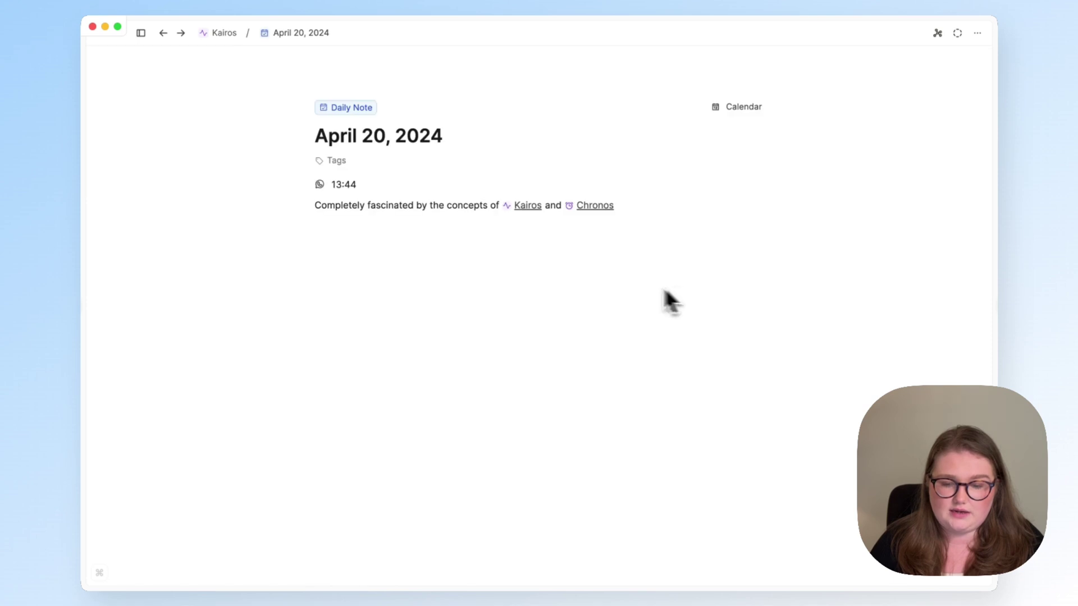
{"action": "left_click", "coordinate": [721, 112]}
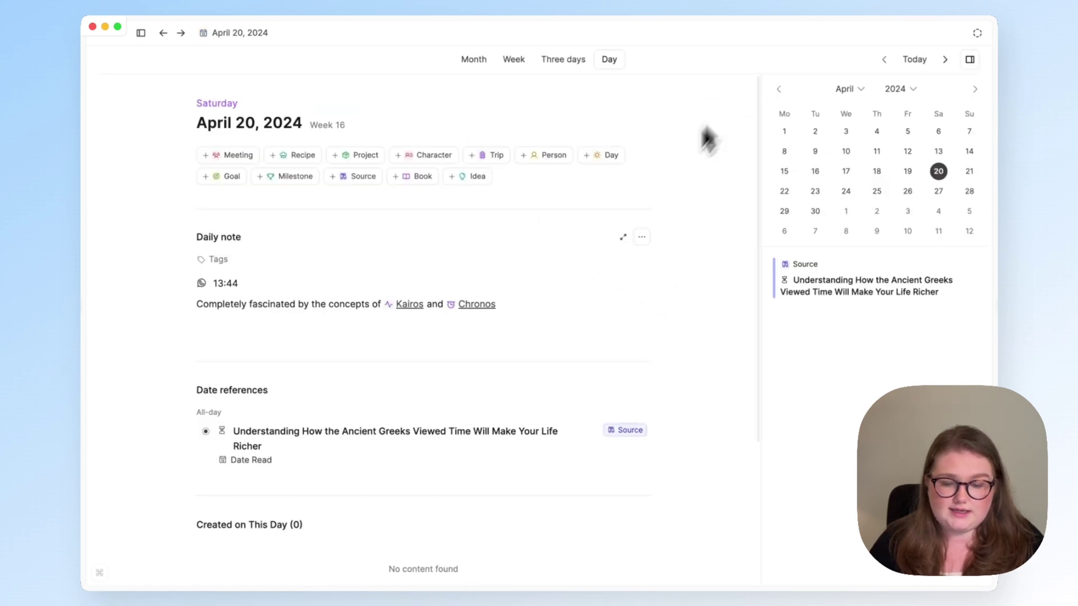
{"action": "scroll", "coordinate": [549, 323], "scroll_direction": "down", "scroll_amount": 3}
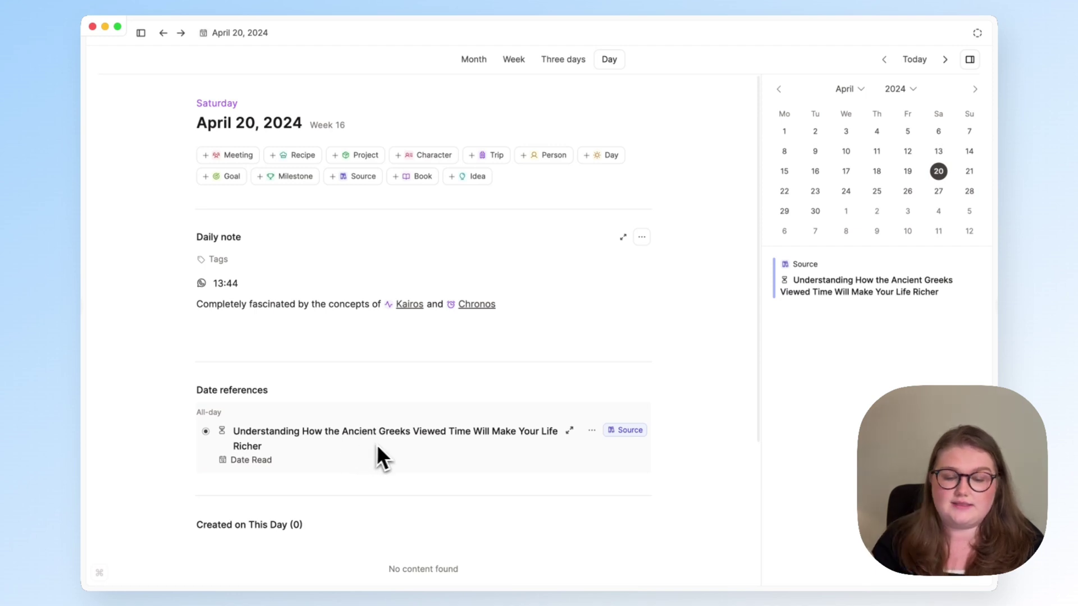
{"action": "left_click", "coordinate": [429, 437]}
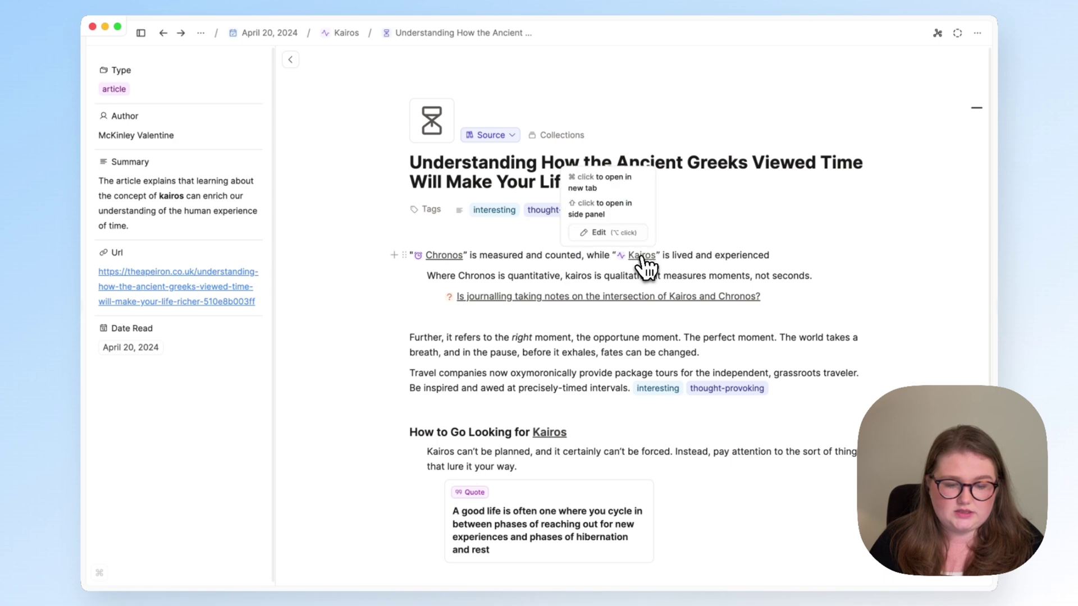
{"action": "left_click", "coordinate": [552, 436]}
{"action": "scroll", "coordinate": [505, 372], "scroll_direction": "up", "scroll_amount": 8}
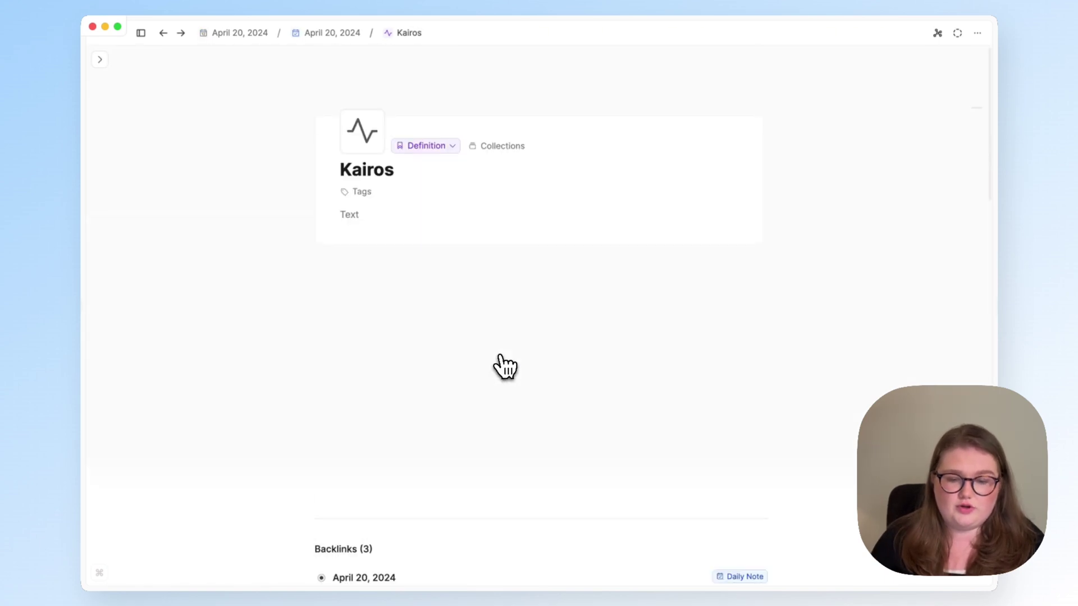
{"action": "scroll", "coordinate": [505, 368], "scroll_direction": "down", "scroll_amount": 7}
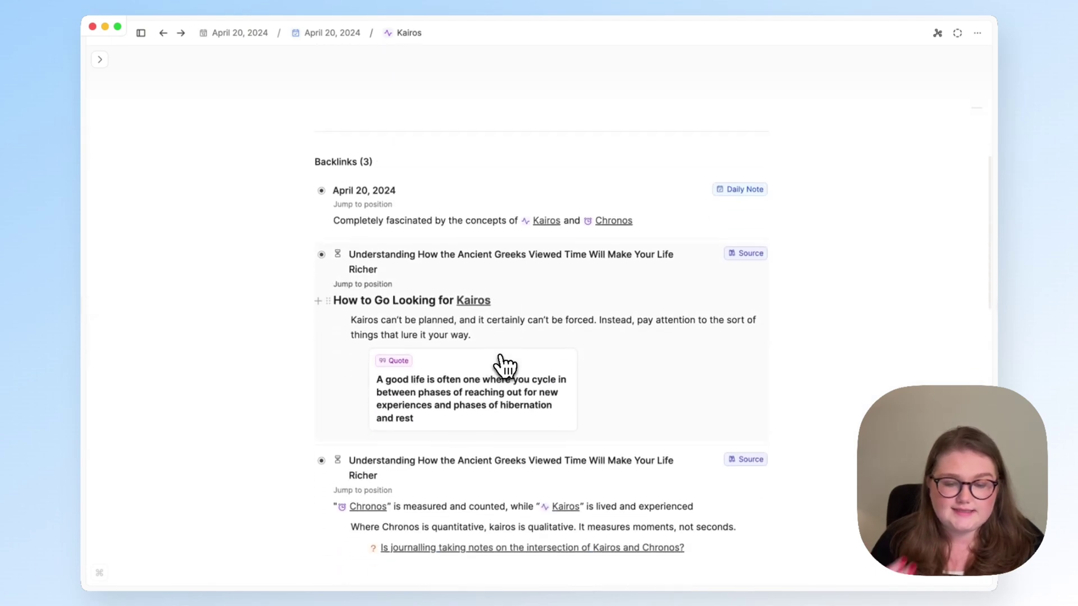
{"action": "scroll", "coordinate": [502, 364], "scroll_direction": "down", "scroll_amount": 2}
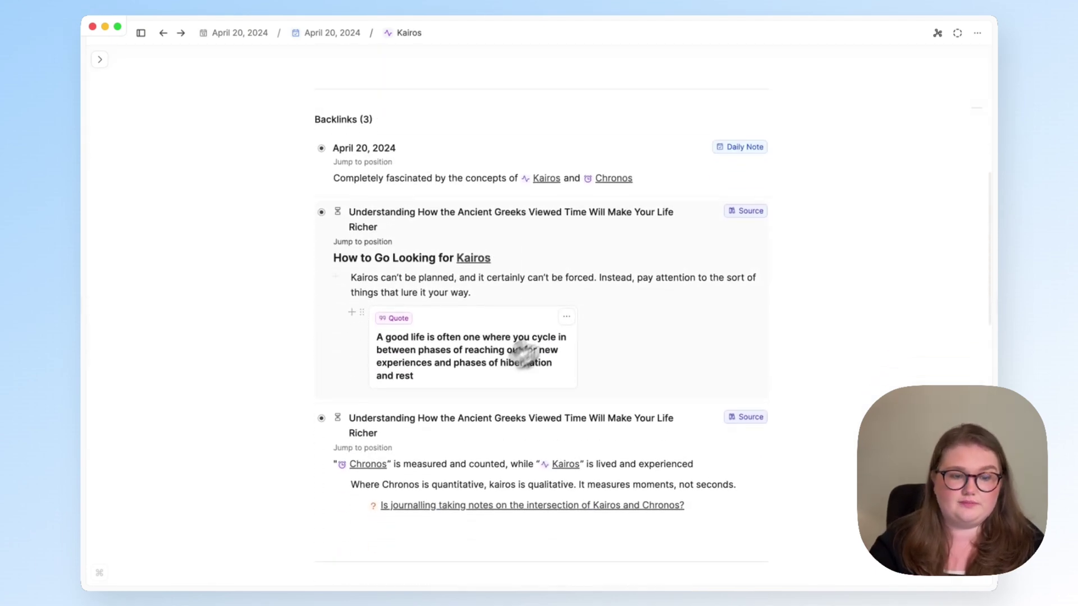
Open the graph of connected notes, pull the Kairos node out, and review its connections
{"action": "left_click", "coordinate": [937, 33]}
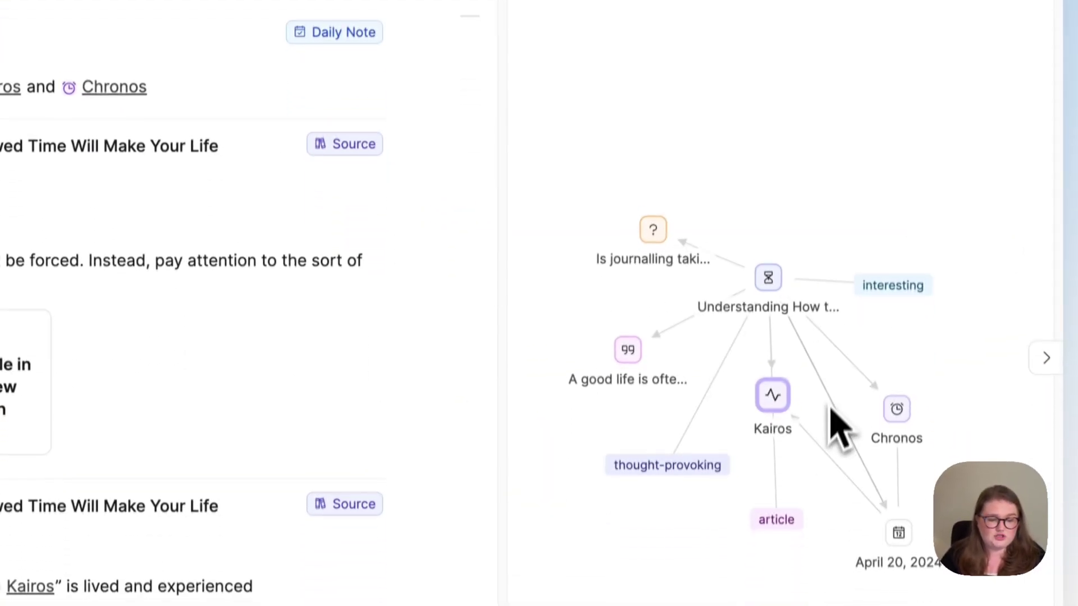
{"action": "left_click_drag", "start_coordinate": [772, 395], "coordinate": [962, 189]}
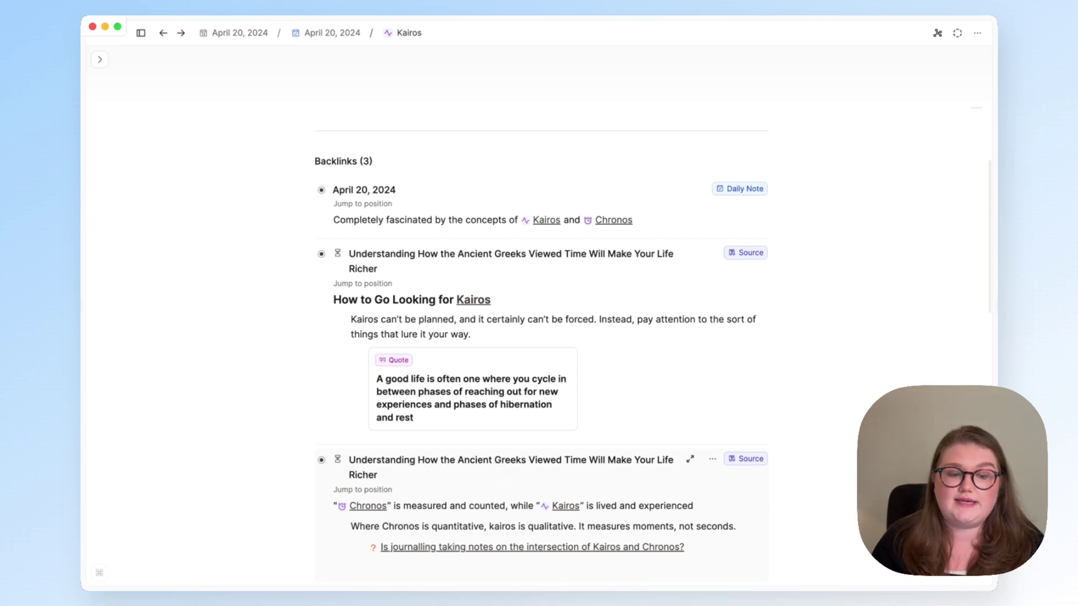
{"action": "scroll", "coordinate": [506, 479], "scroll_direction": "up", "scroll_amount": 10}
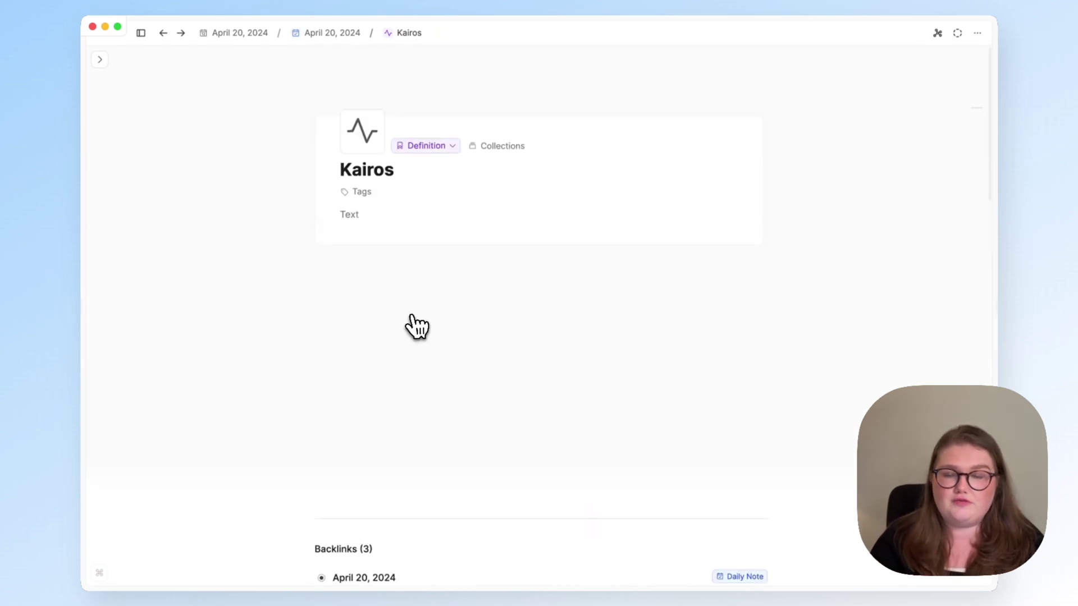
{"action": "scroll", "coordinate": [414, 322], "scroll_direction": "down", "scroll_amount": 5}
{"action": "scroll", "coordinate": [414, 322], "scroll_direction": "down", "scroll_amount": 5}
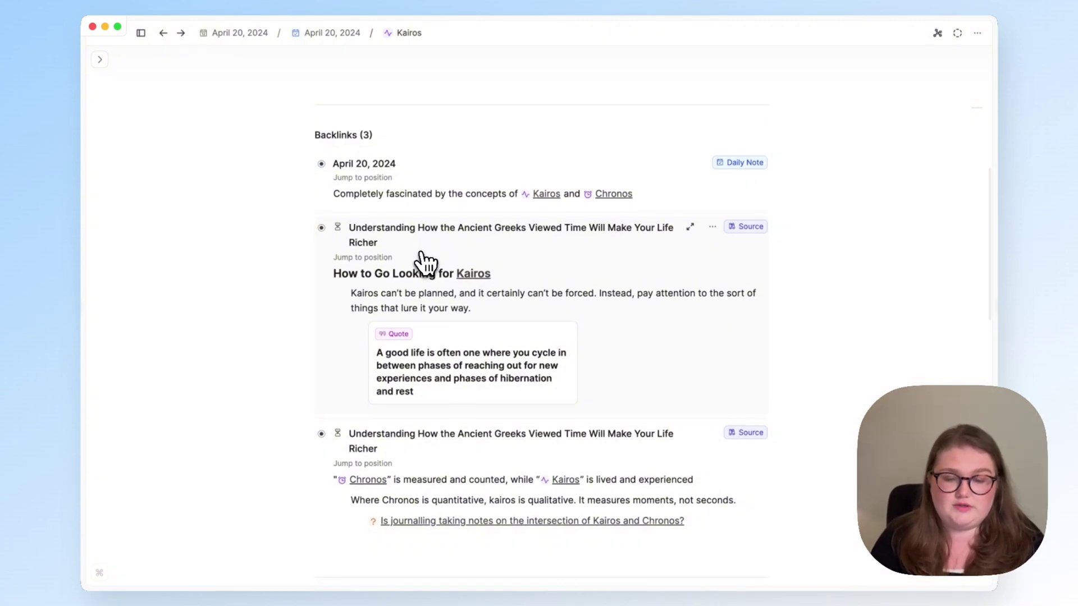
{"action": "scroll", "coordinate": [425, 263], "scroll_direction": "down", "scroll_amount": 5}
{"action": "scroll", "coordinate": [418, 297], "scroll_direction": "down", "scroll_amount": 5}
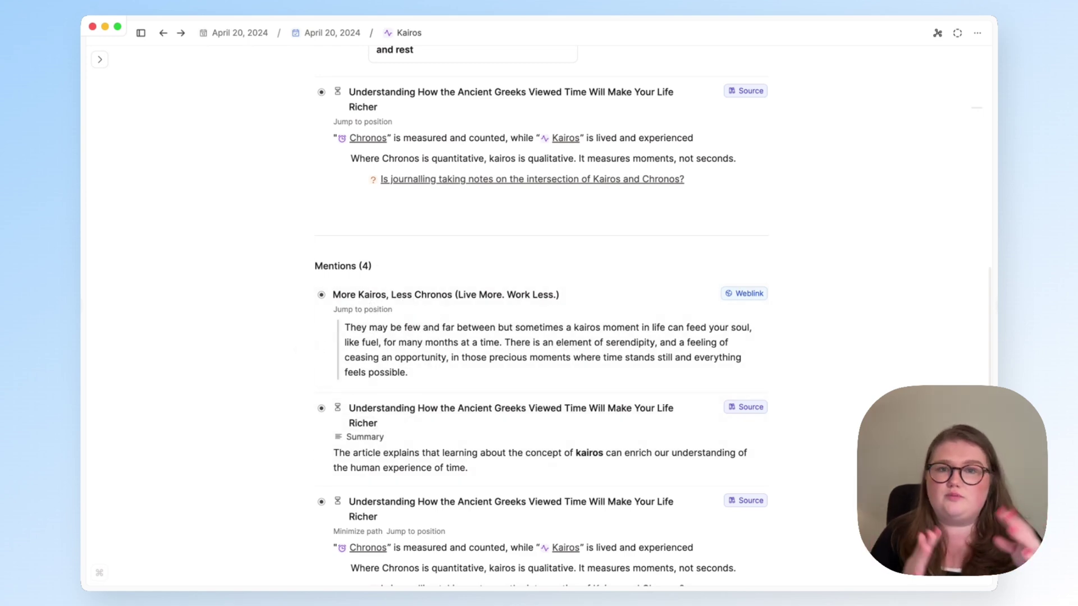
{"action": "scroll", "coordinate": [541, 320], "scroll_direction": "up", "scroll_amount": 8}
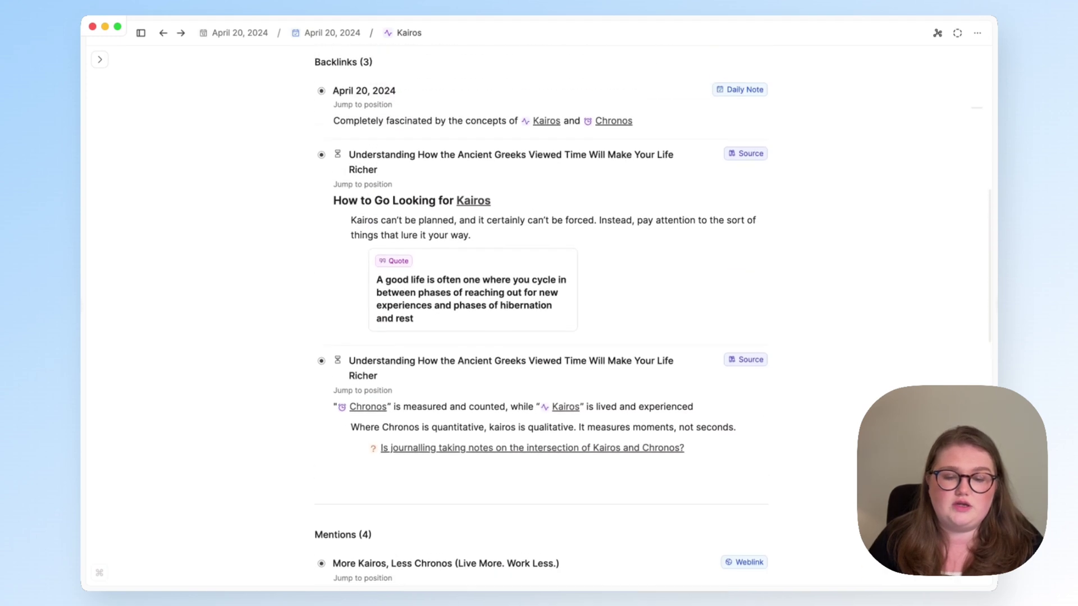
{"action": "scroll", "coordinate": [349, 305], "scroll_direction": "up", "scroll_amount": 10}
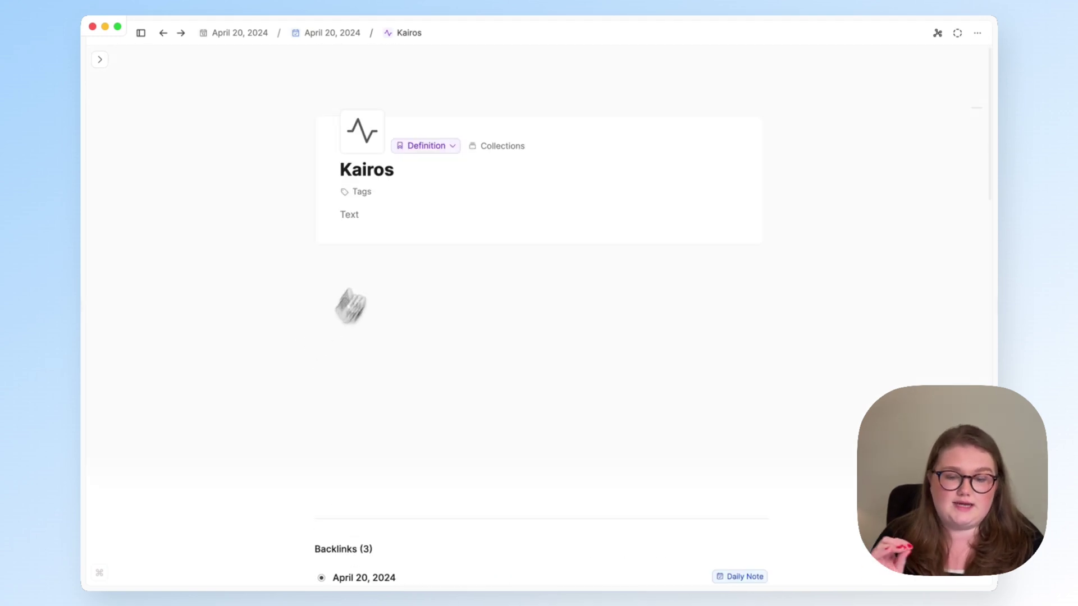
{"action": "scroll", "coordinate": [362, 210], "scroll_direction": "down", "scroll_amount": 5}
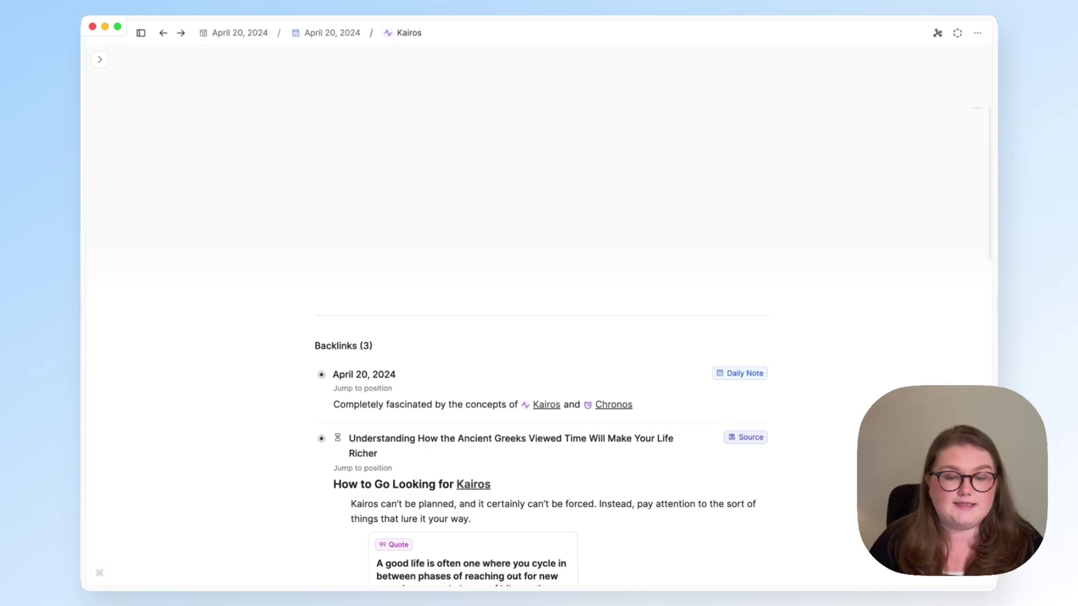
{"action": "scroll", "coordinate": [362, 210], "scroll_direction": "down", "scroll_amount": 4}
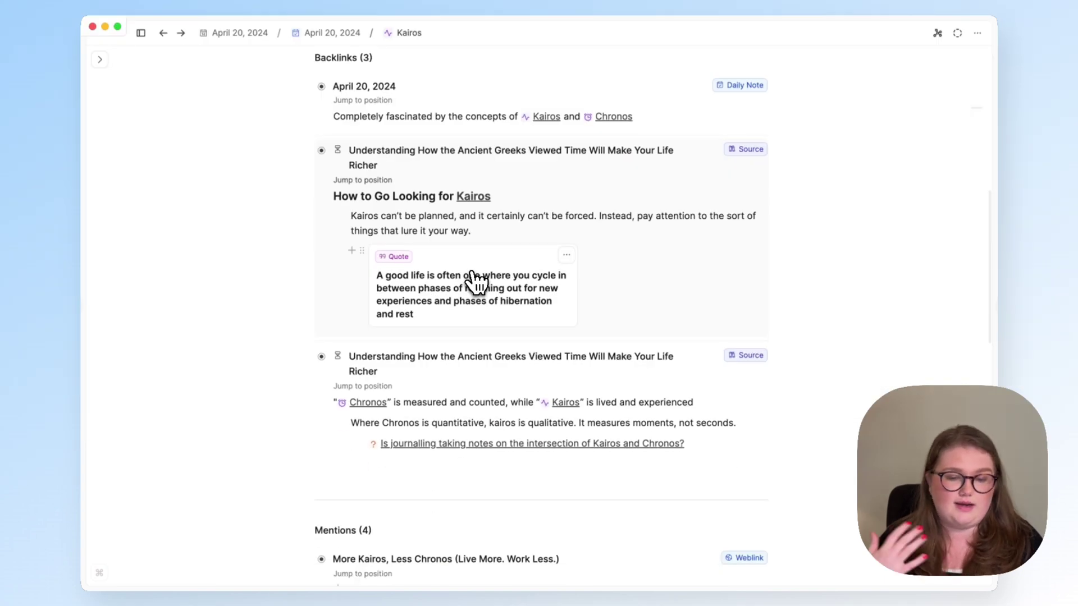
{"action": "scroll", "coordinate": [474, 281], "scroll_direction": "down", "scroll_amount": 1}
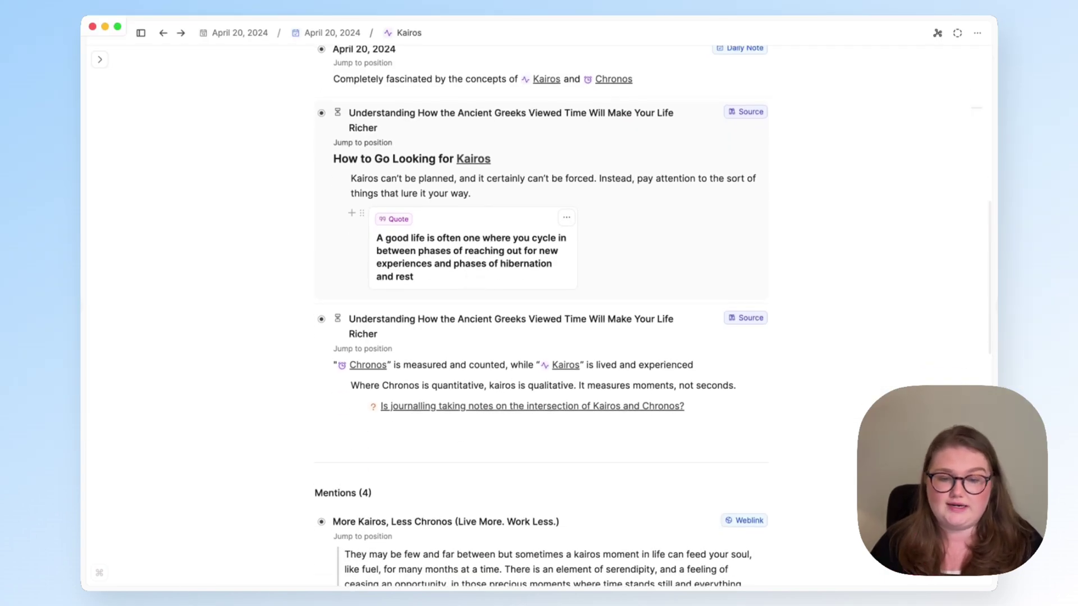
{"action": "scroll", "coordinate": [474, 281], "scroll_direction": "up", "scroll_amount": 10}
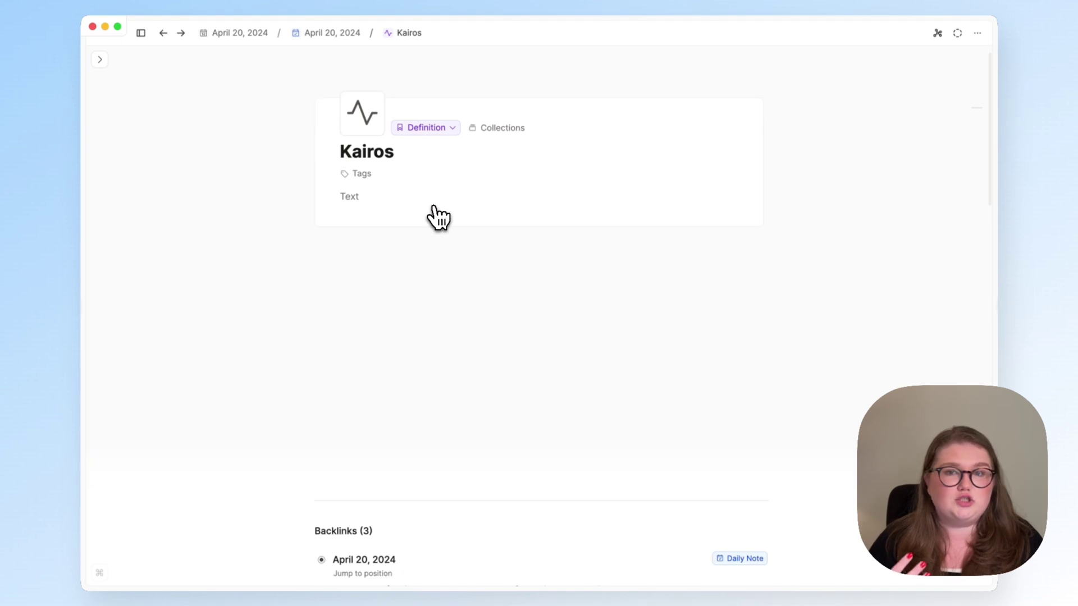
{"action": "scroll", "coordinate": [438, 218], "scroll_direction": "down", "scroll_amount": 10}
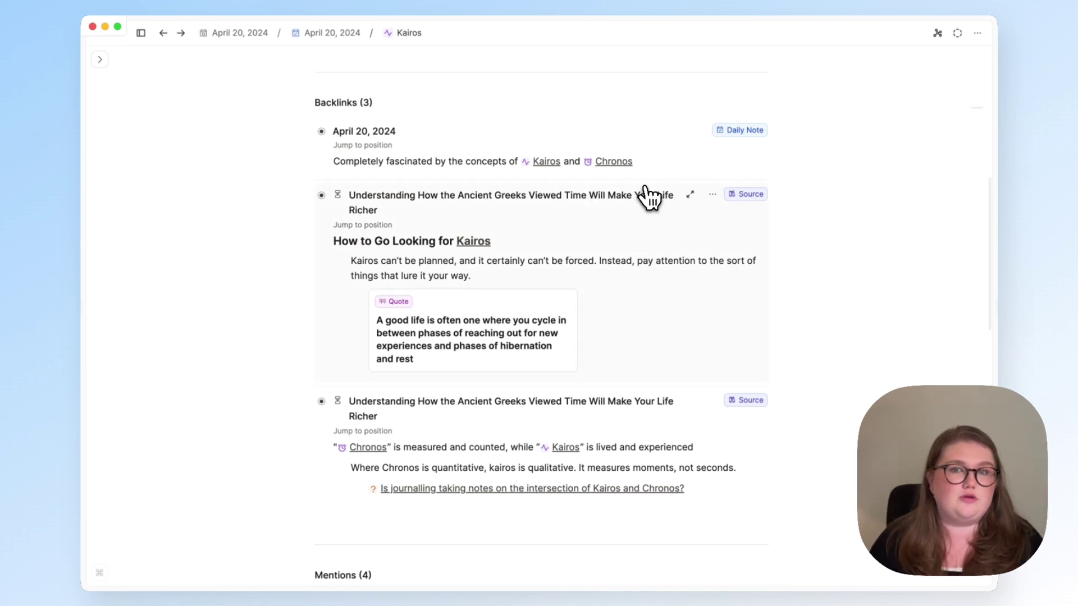
Open the Ancient Greeks source article as a page, then return to the Kairos note
{"action": "left_click", "coordinate": [689, 195]}
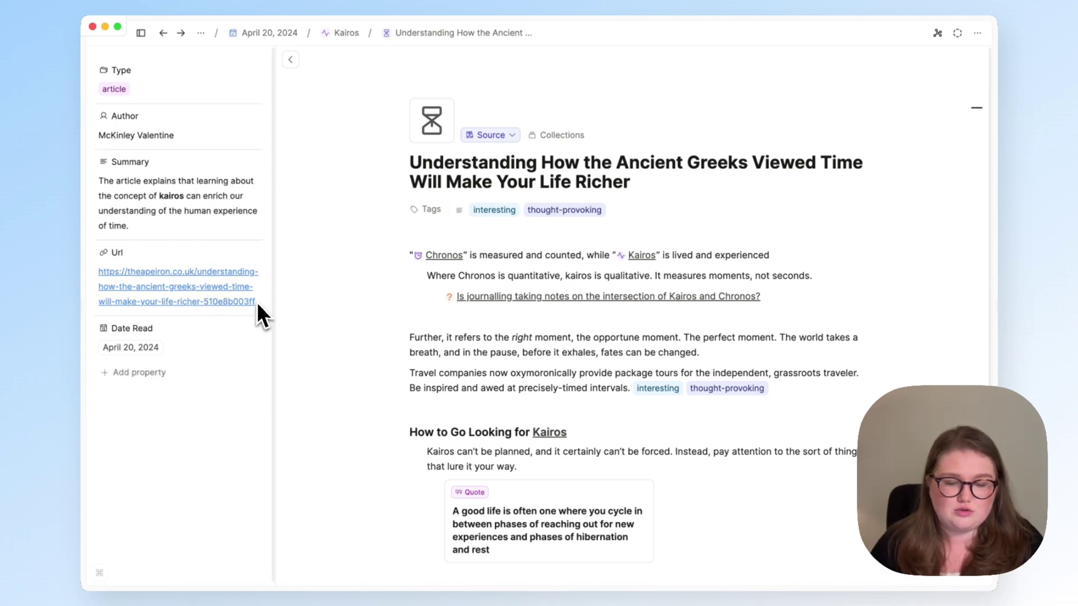
{"action": "key", "text": "super+bracketleft"}
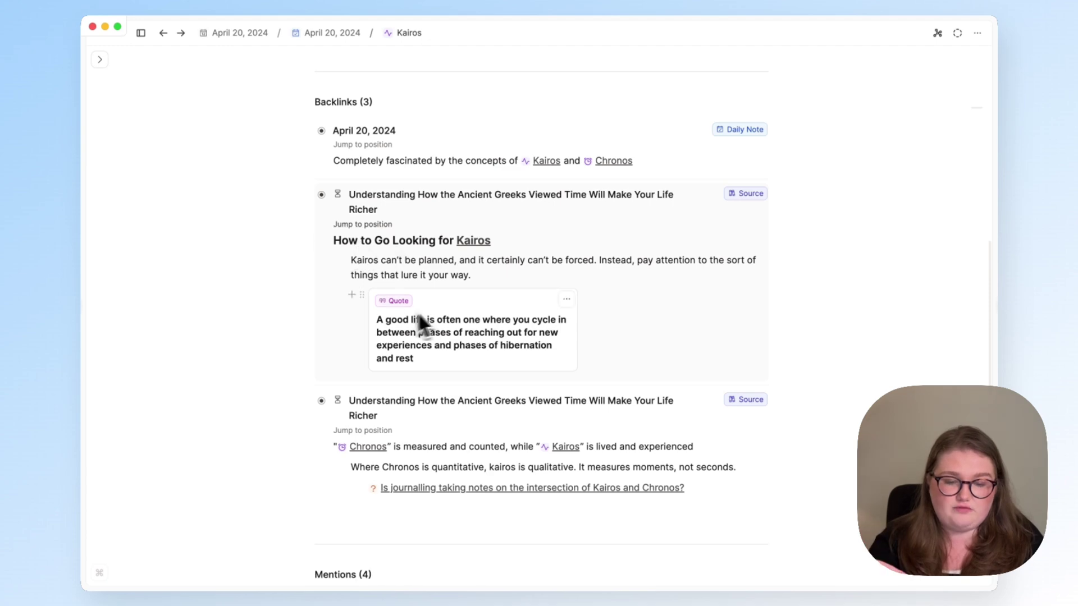
{"action": "scroll", "coordinate": [444, 297], "scroll_direction": "up", "scroll_amount": 8}
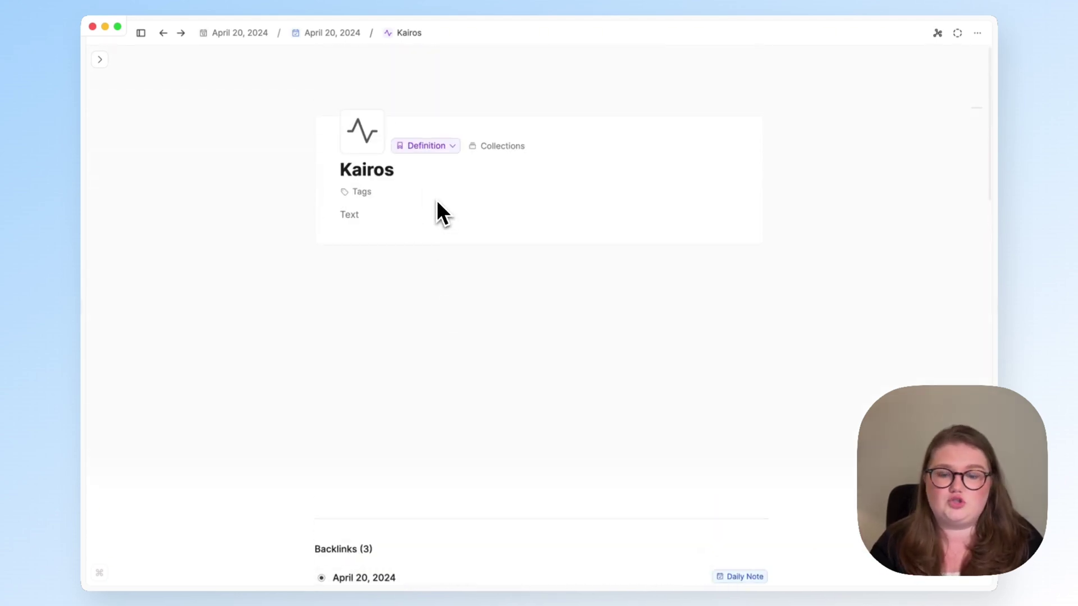
Paste the definition of Kairos as a qualitative, unplannable measure of time into the body
{"action": "left_click", "coordinate": [412, 212]}
{"action": "type", "text": "Kairos is a qualitiative measure of time and as such cannot be planned. It's another way of considering time, outside of the strict measures of seconds, minutes, hours etc."}
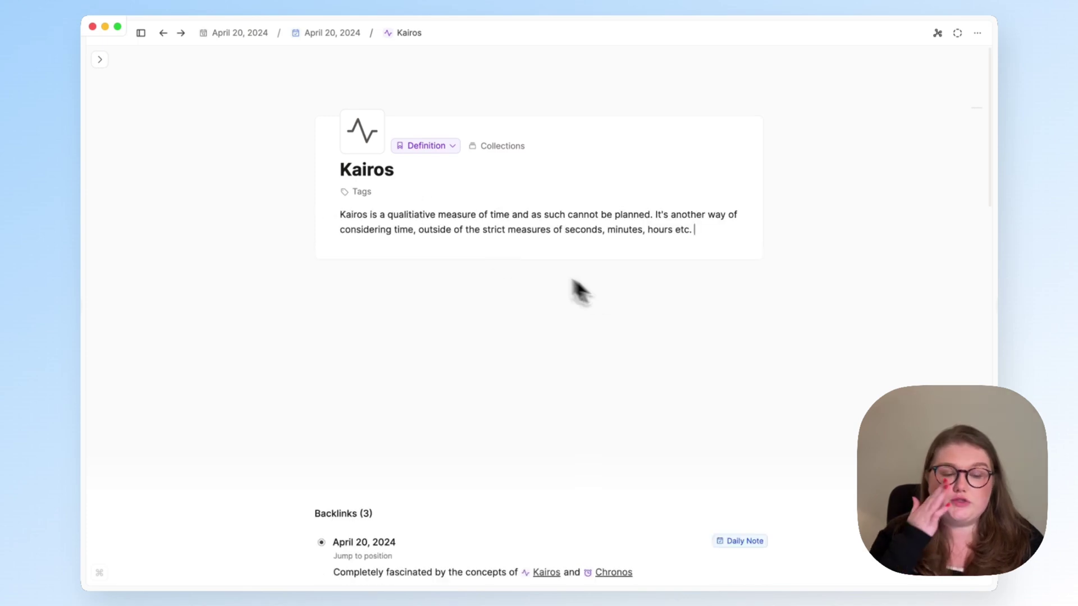
{"action": "scroll", "coordinate": [625, 298], "scroll_direction": "down", "scroll_amount": 10}
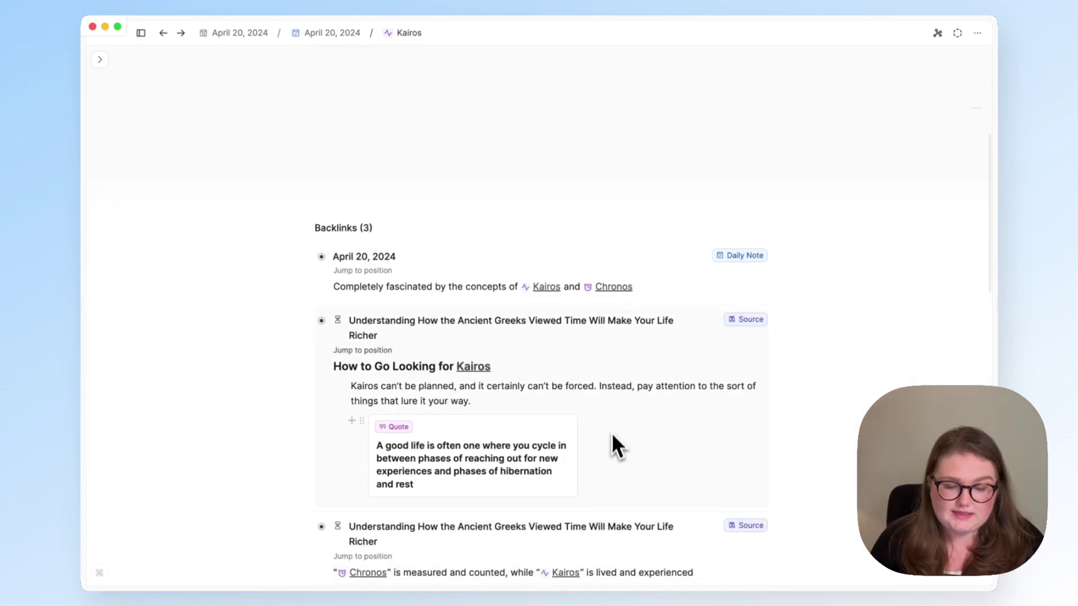
Copy a block reference to the 'More Kairos, Less Chronos' quote and paste it below the definition
{"action": "scroll", "coordinate": [612, 432], "scroll_direction": "up", "scroll_amount": 6}
{"action": "scroll", "coordinate": [612, 432], "scroll_direction": "up", "scroll_amount": 3}
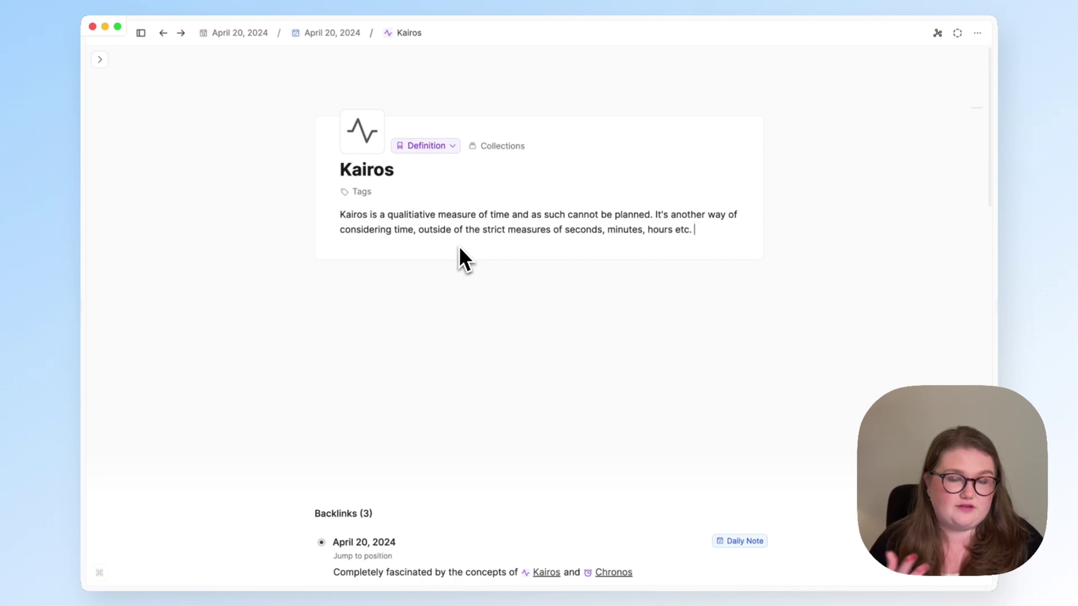
{"action": "scroll", "coordinate": [459, 245], "scroll_direction": "down", "scroll_amount": 12}
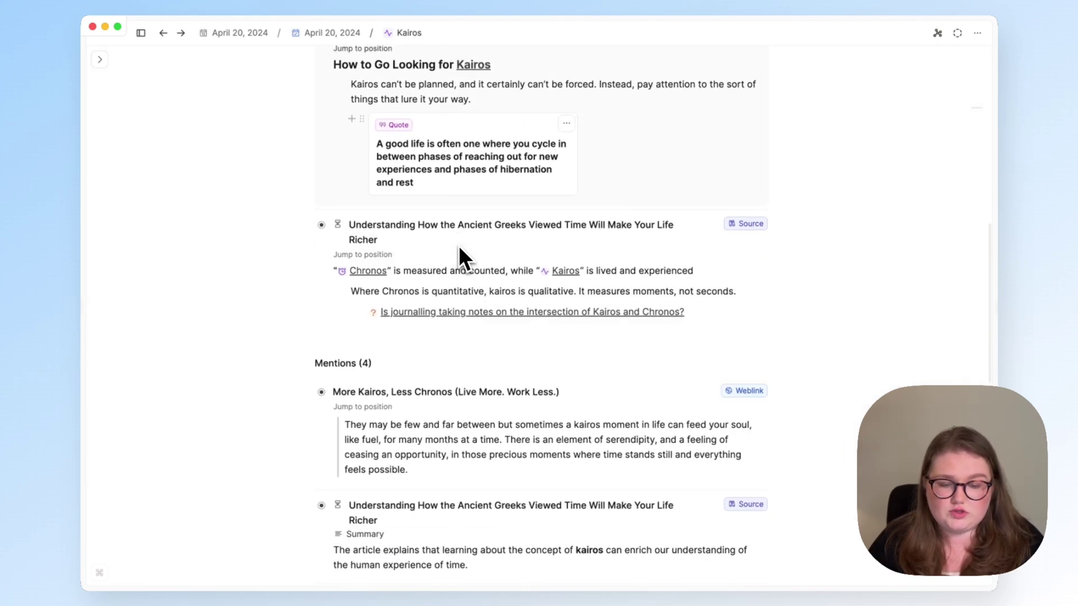
{"action": "scroll", "coordinate": [459, 247], "scroll_direction": "down", "scroll_amount": 1}
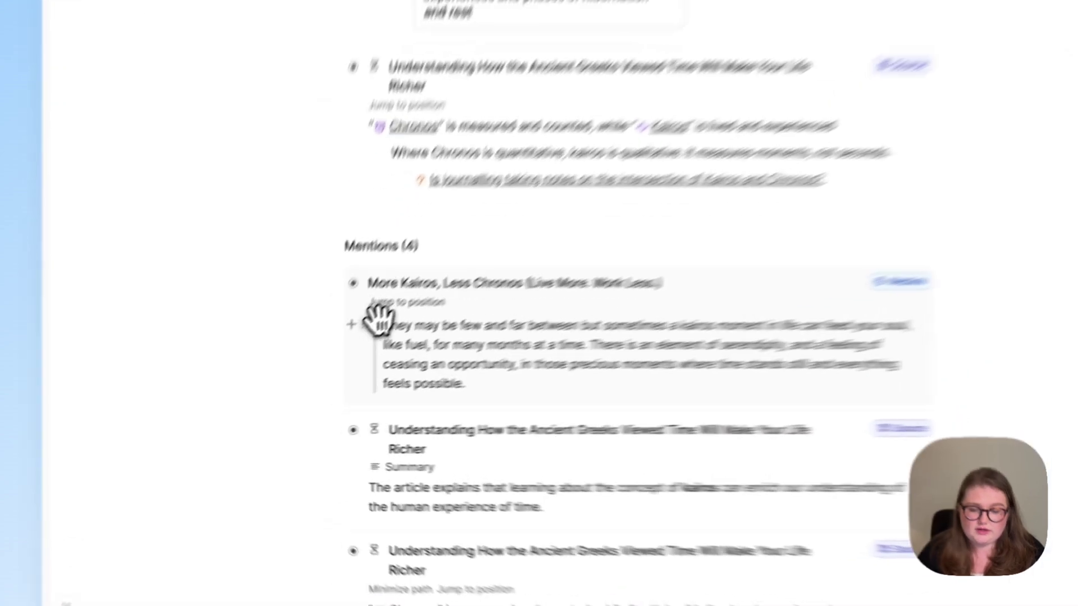
{"action": "left_click", "coordinate": [374, 318]}
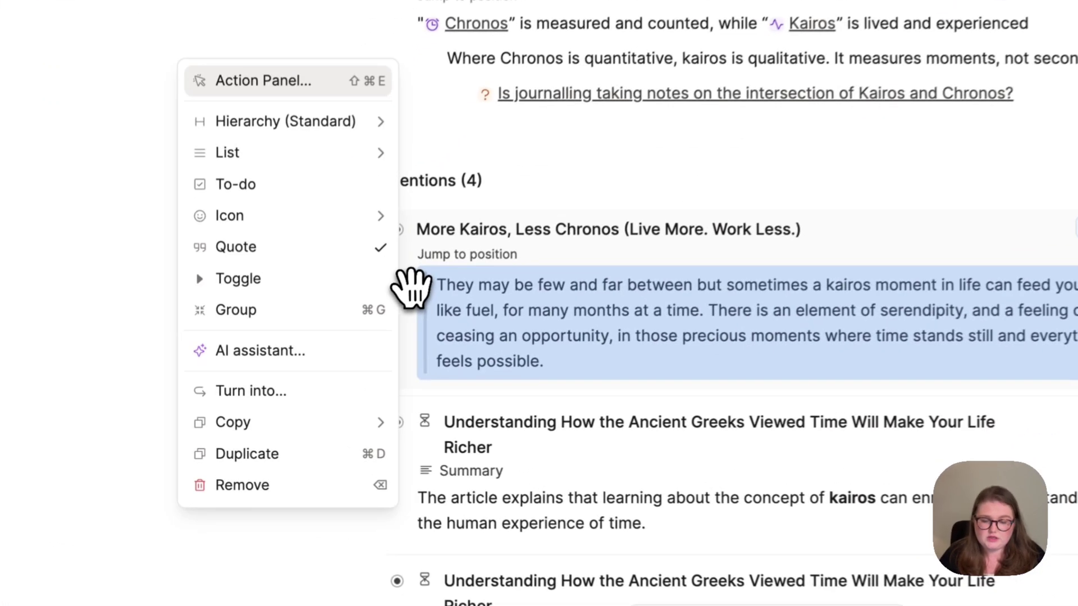
{"action": "mouse_move", "coordinate": [305, 435]}
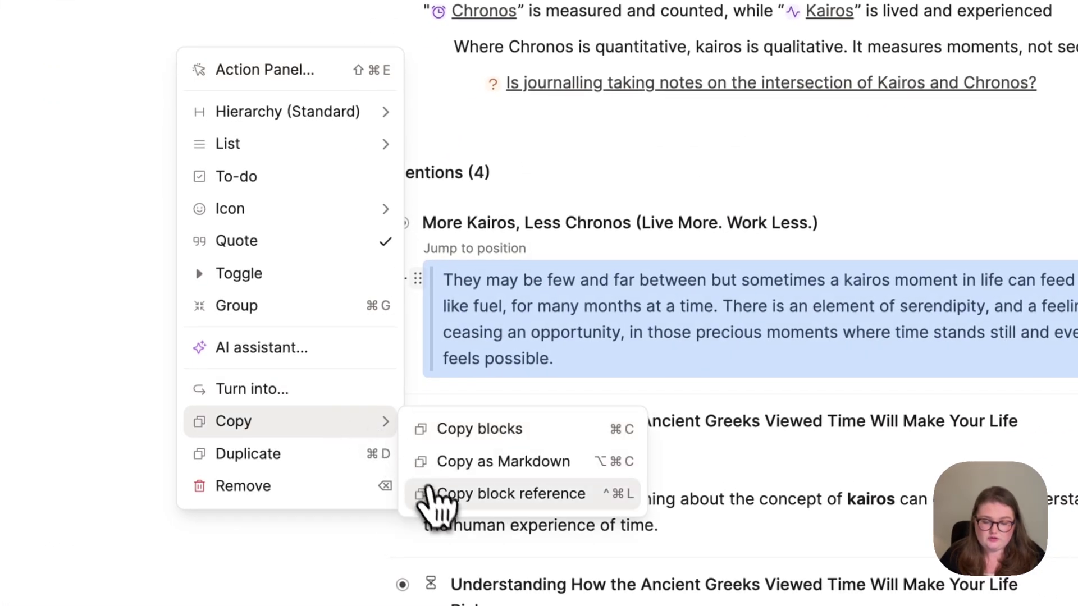
{"action": "left_click", "coordinate": [432, 496]}
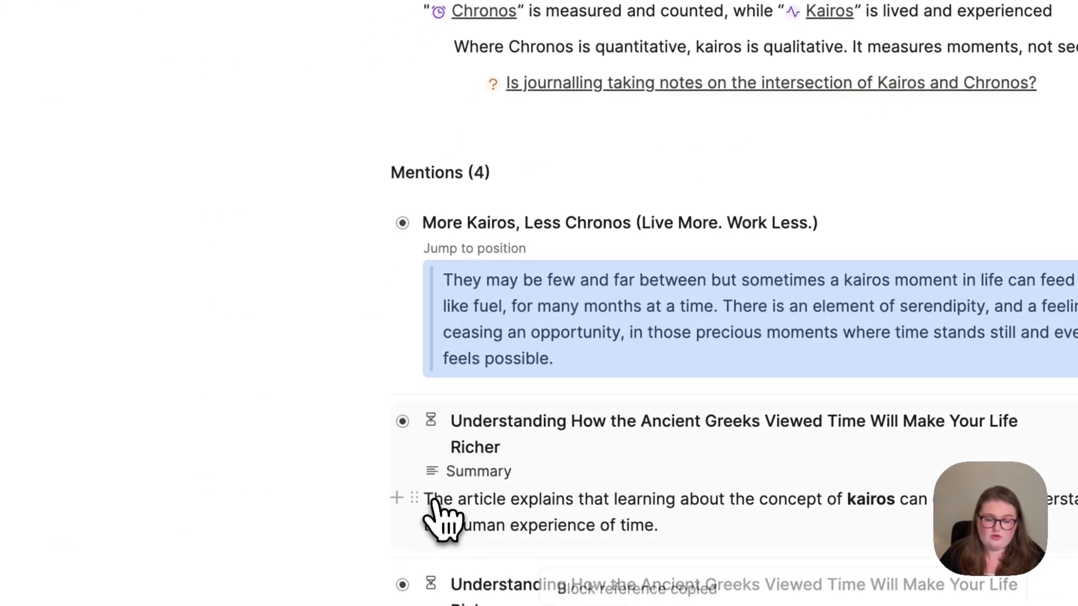
{"action": "scroll", "coordinate": [501, 402], "scroll_direction": "up", "scroll_amount": 10}
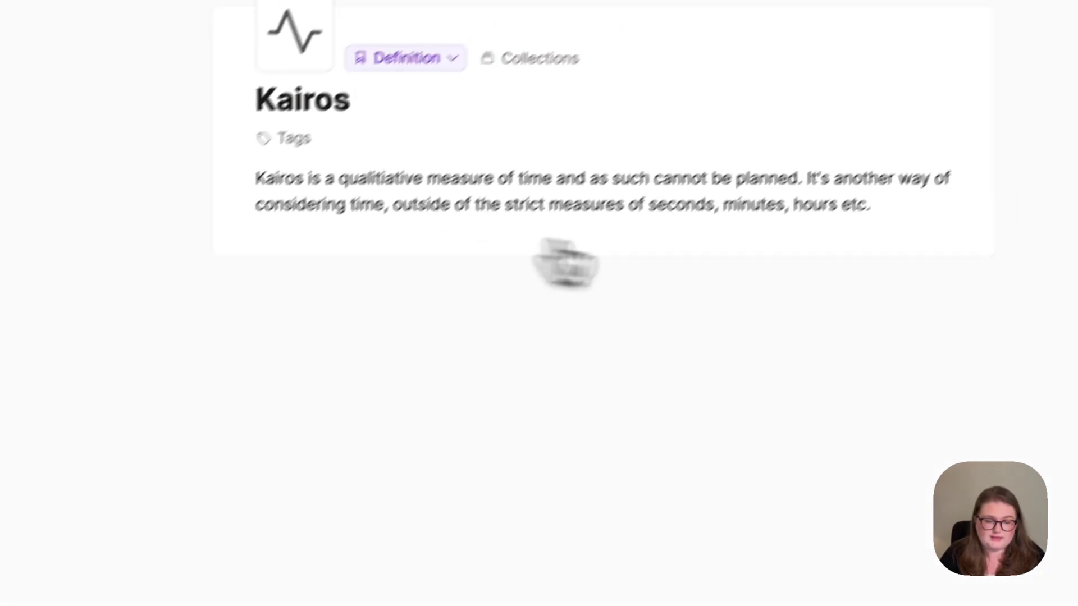
{"action": "left_click", "coordinate": [898, 207]}
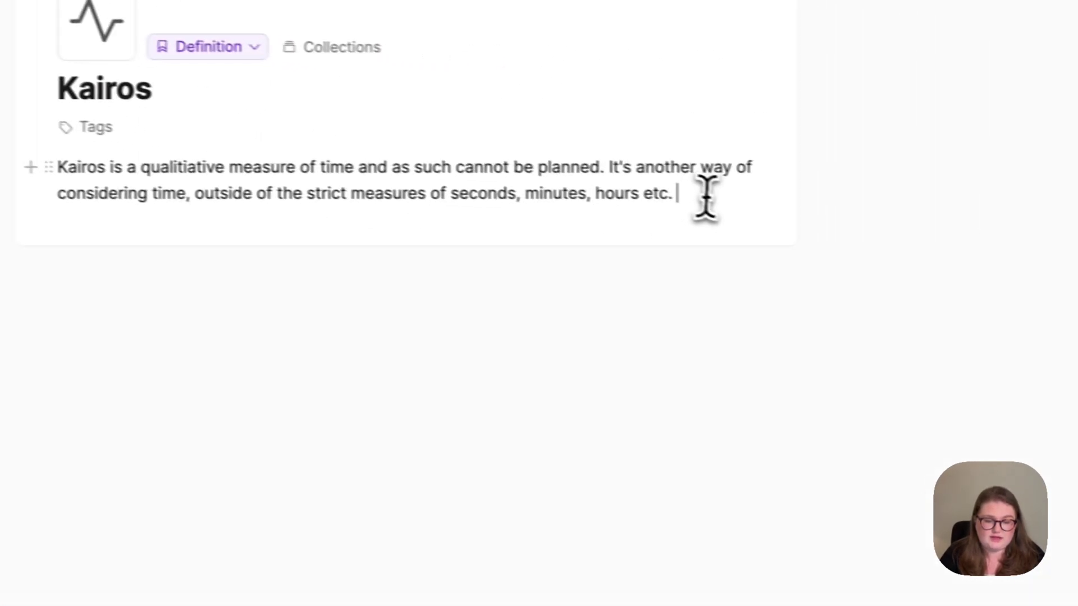
{"action": "key", "text": "ctrl+v"}
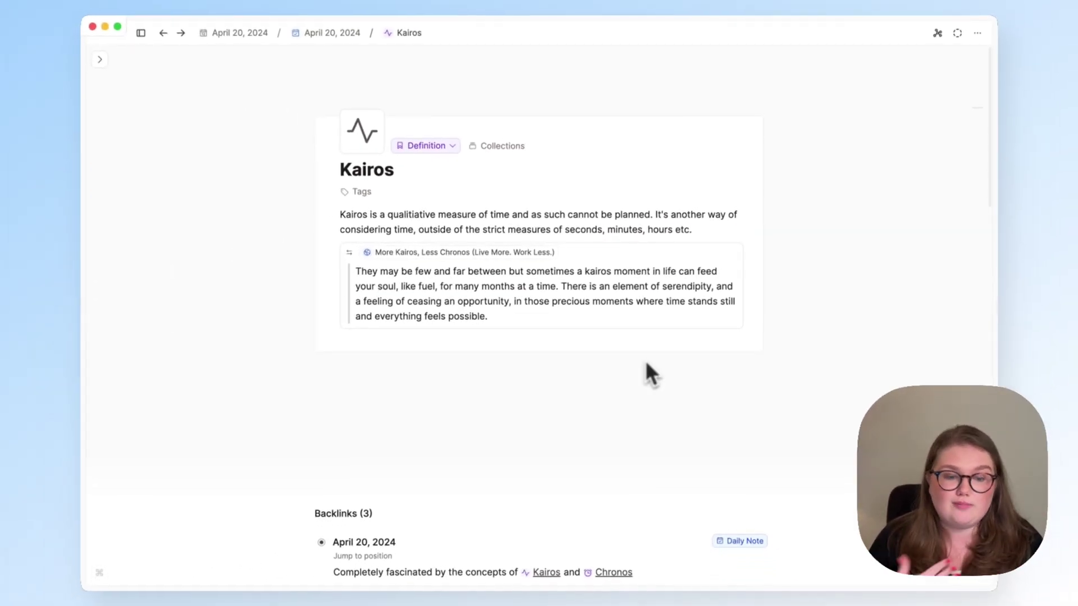
Scroll through the Kairos note's Backlinks and Mentions sections
{"action": "scroll", "coordinate": [646, 365], "scroll_direction": "down", "scroll_amount": 10}
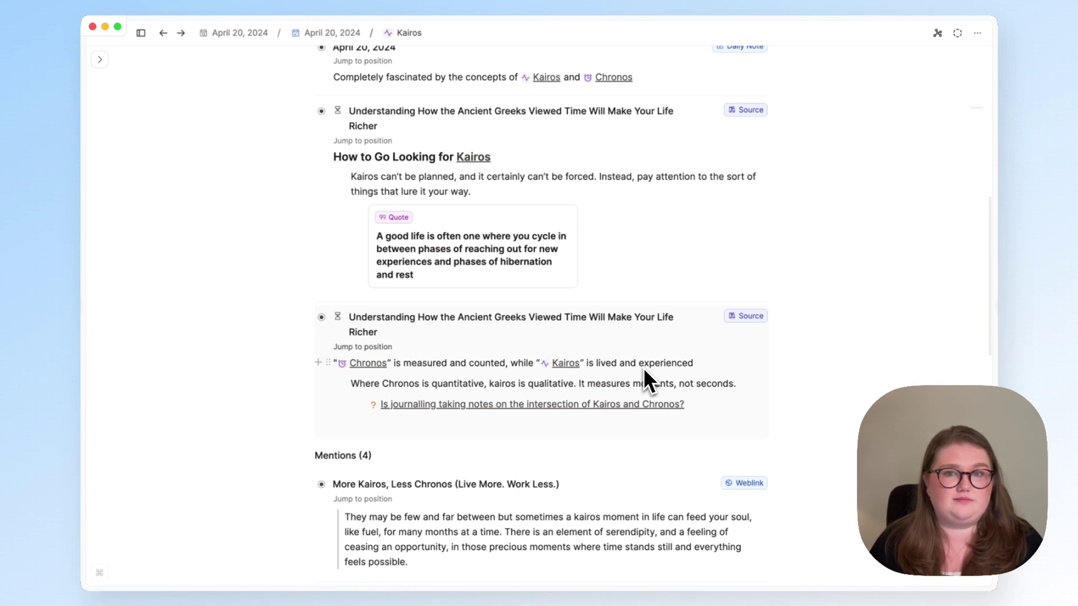
{"action": "scroll", "coordinate": [643, 368], "scroll_direction": "up", "scroll_amount": 10}
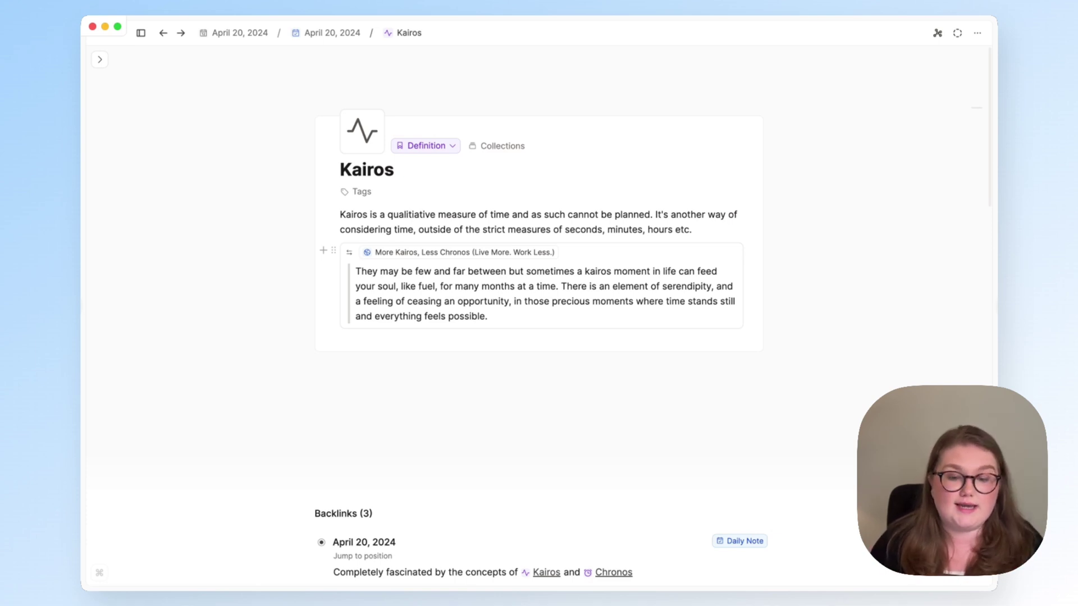
{"action": "scroll", "coordinate": [470, 337], "scroll_direction": "down", "scroll_amount": 5}
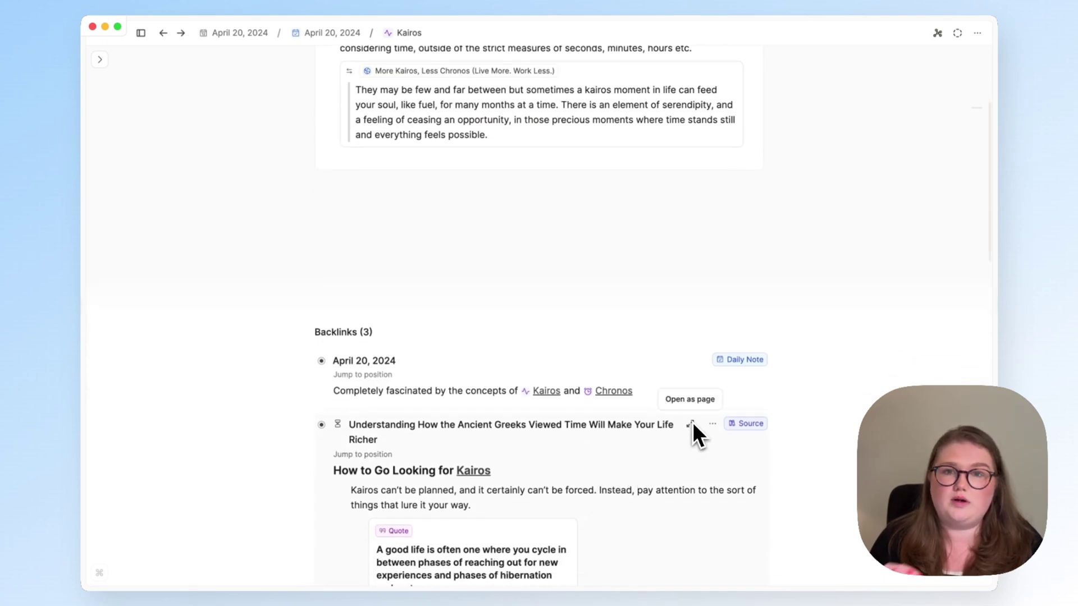
{"action": "scroll", "coordinate": [692, 422], "scroll_direction": "up", "scroll_amount": 5}
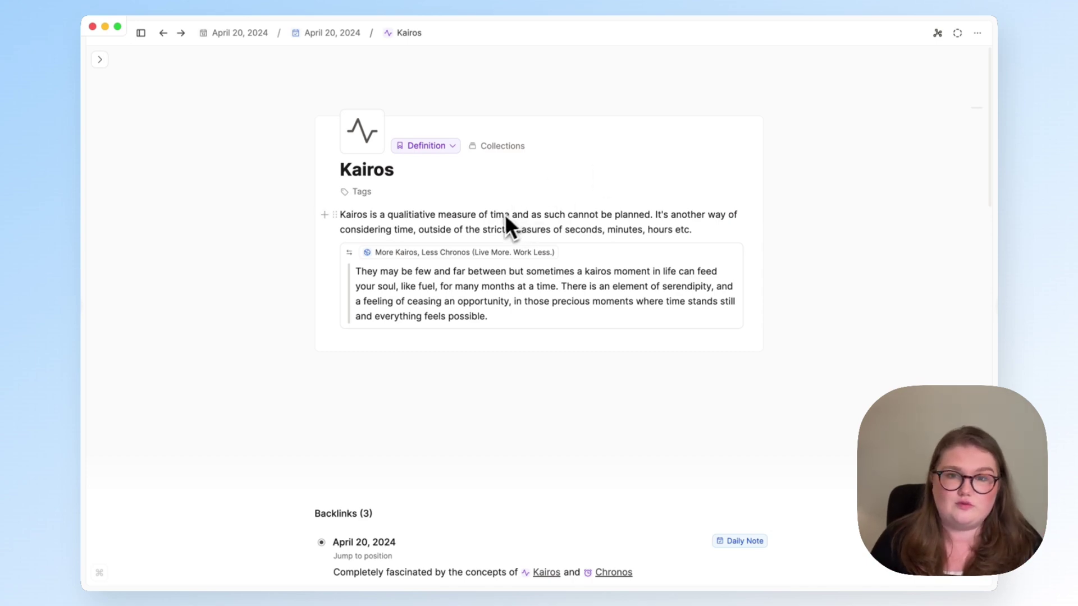
{"action": "scroll", "coordinate": [506, 224], "scroll_direction": "down", "scroll_amount": 8}
{"action": "scroll", "coordinate": [502, 223], "scroll_direction": "down", "scroll_amount": 6}
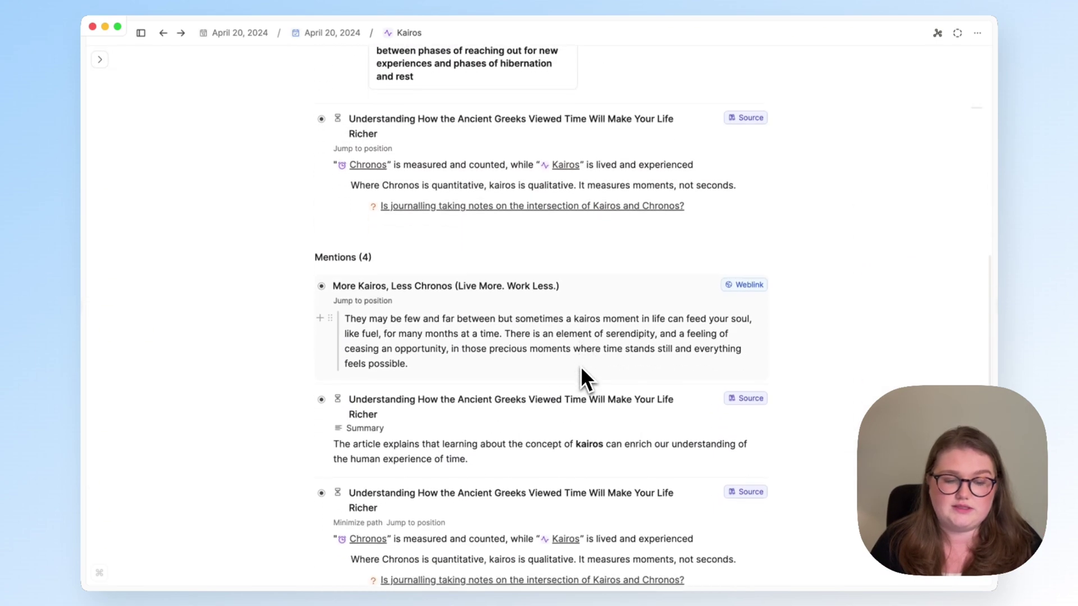
{"action": "scroll", "coordinate": [581, 371], "scroll_direction": "up", "scroll_amount": 12}
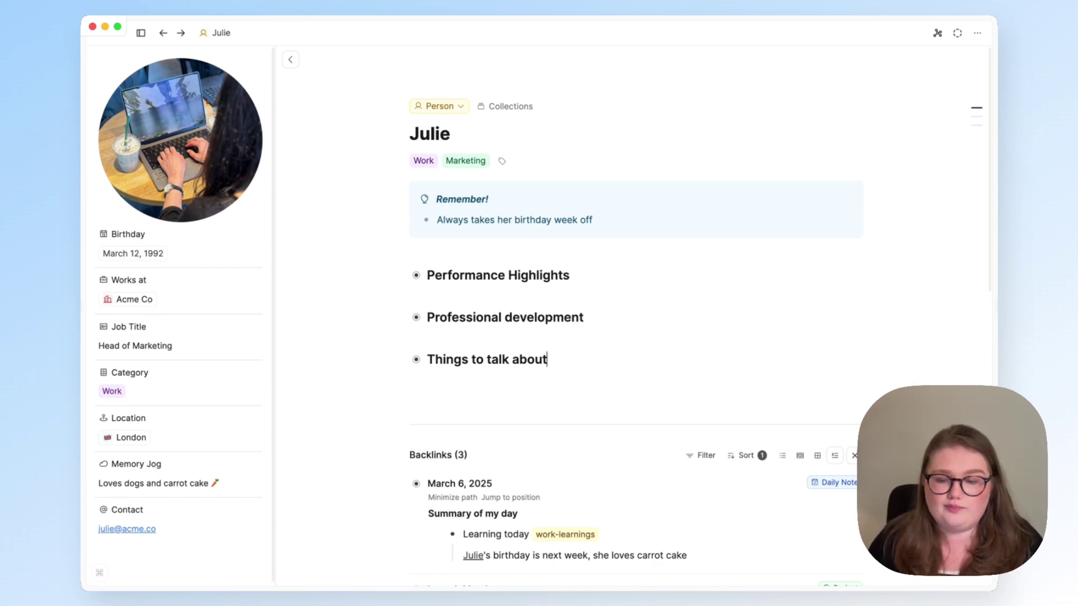
Collapse Backlinks and Mentions on the Person page, then re-expand Backlinks to show its three entries
{"action": "scroll", "coordinate": [309, 213], "scroll_direction": "down", "scroll_amount": 5}
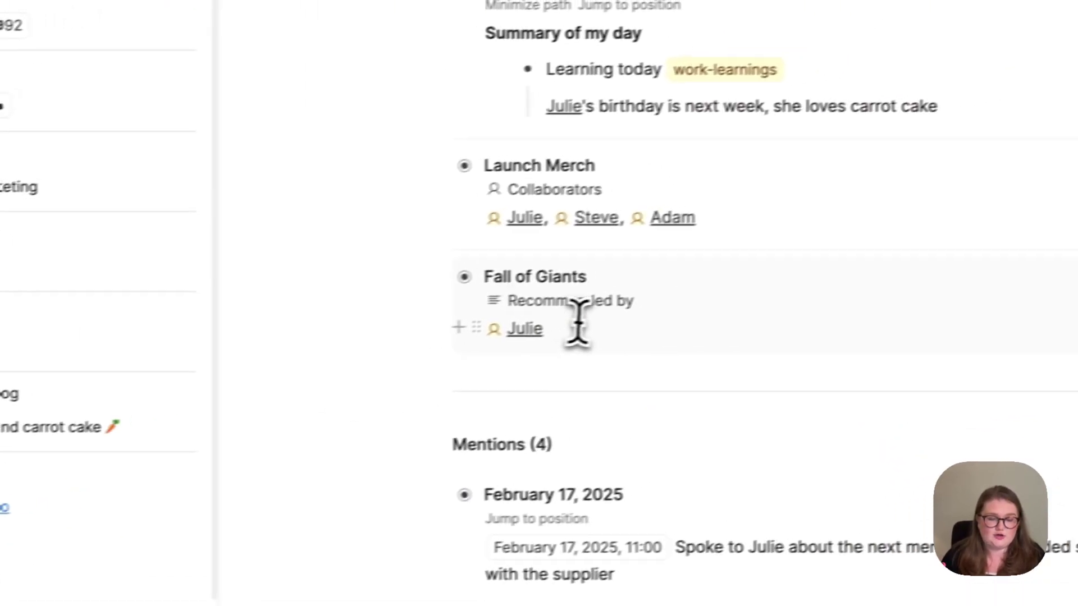
{"action": "scroll", "coordinate": [578, 323], "scroll_direction": "down", "scroll_amount": 1}
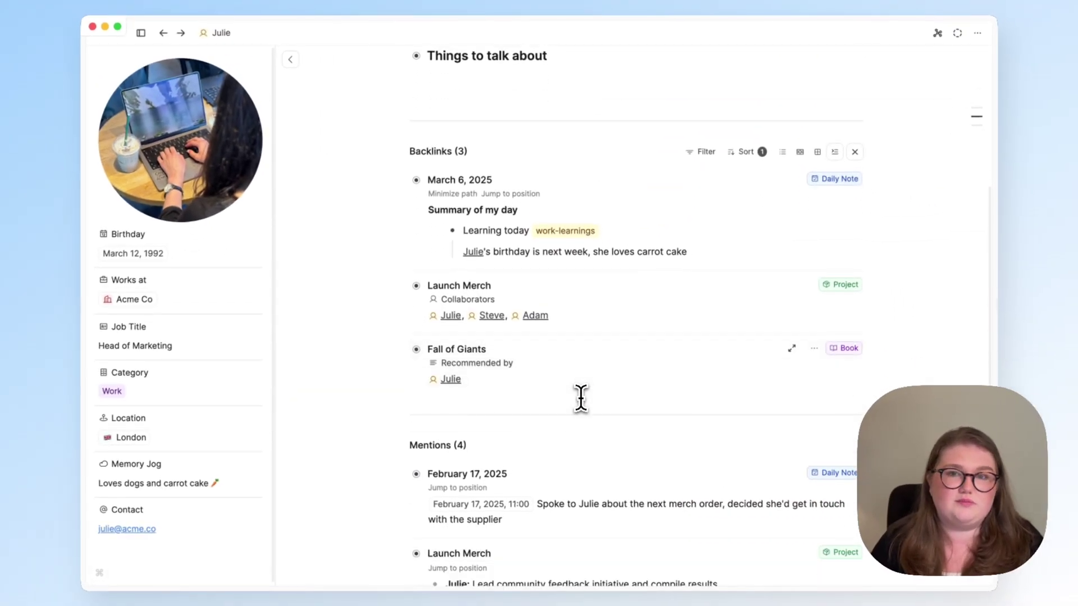
{"action": "scroll", "coordinate": [580, 399], "scroll_direction": "down", "scroll_amount": 5}
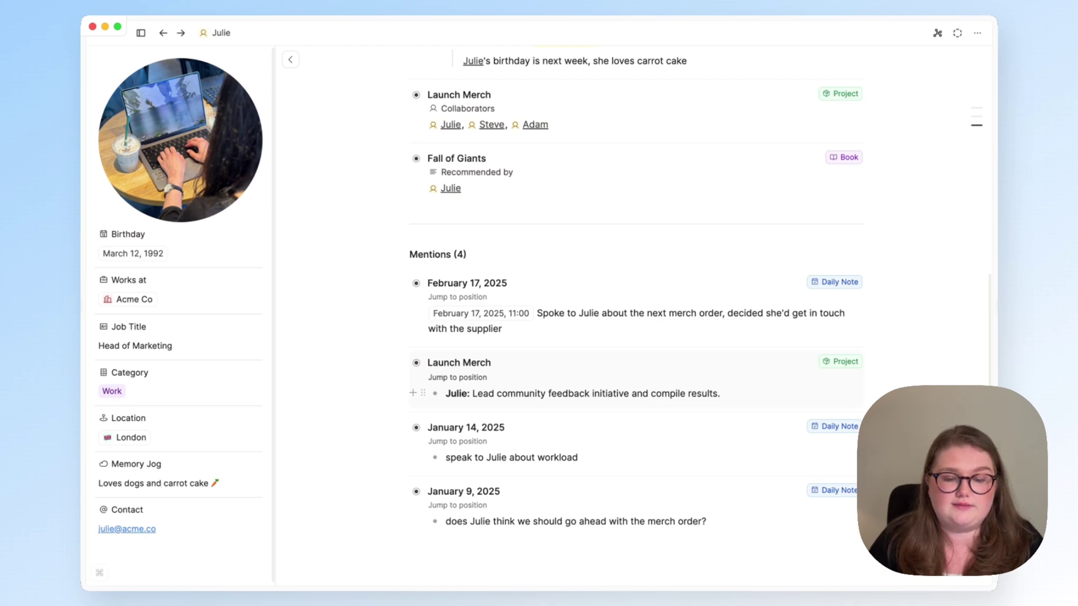
{"action": "scroll", "coordinate": [581, 400], "scroll_direction": "up", "scroll_amount": 6}
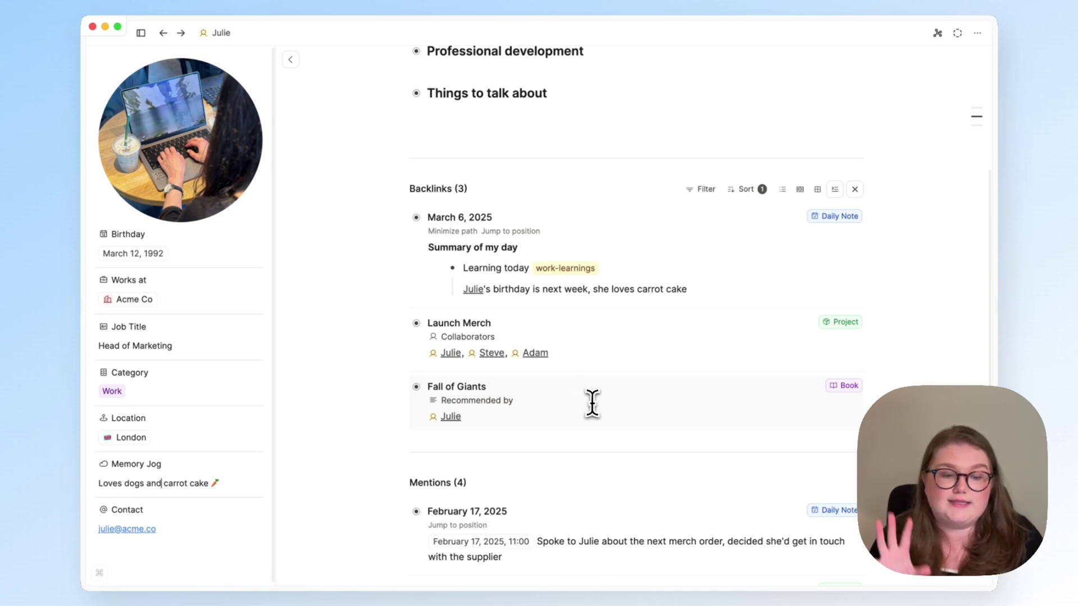
{"action": "scroll", "coordinate": [594, 402], "scroll_direction": "up", "scroll_amount": 4}
{"action": "scroll", "coordinate": [595, 396], "scroll_direction": "up", "scroll_amount": 3}
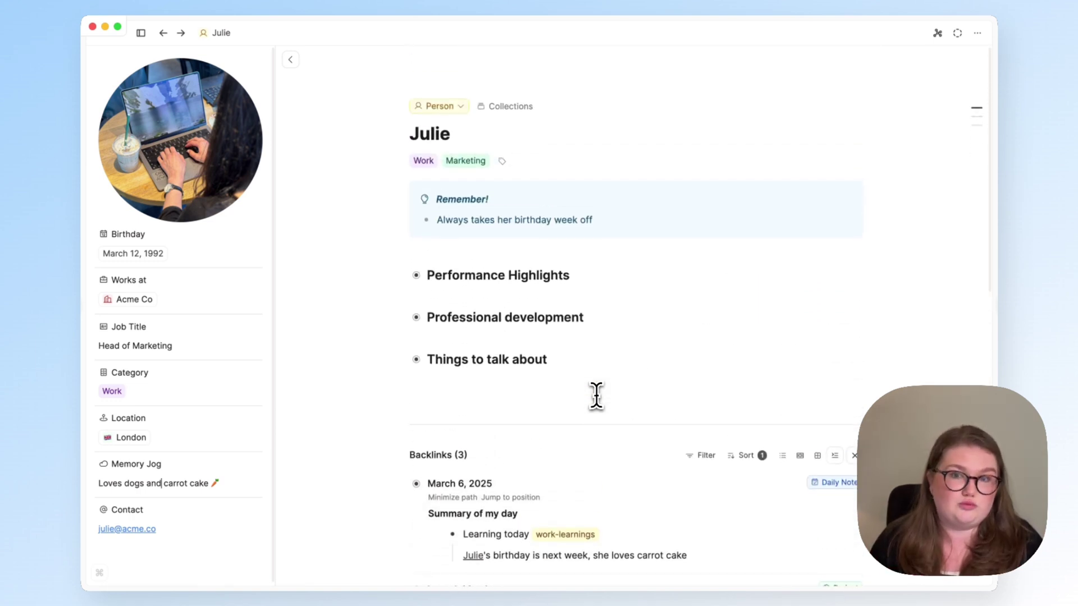
{"action": "scroll", "coordinate": [596, 395], "scroll_direction": "down", "scroll_amount": 3}
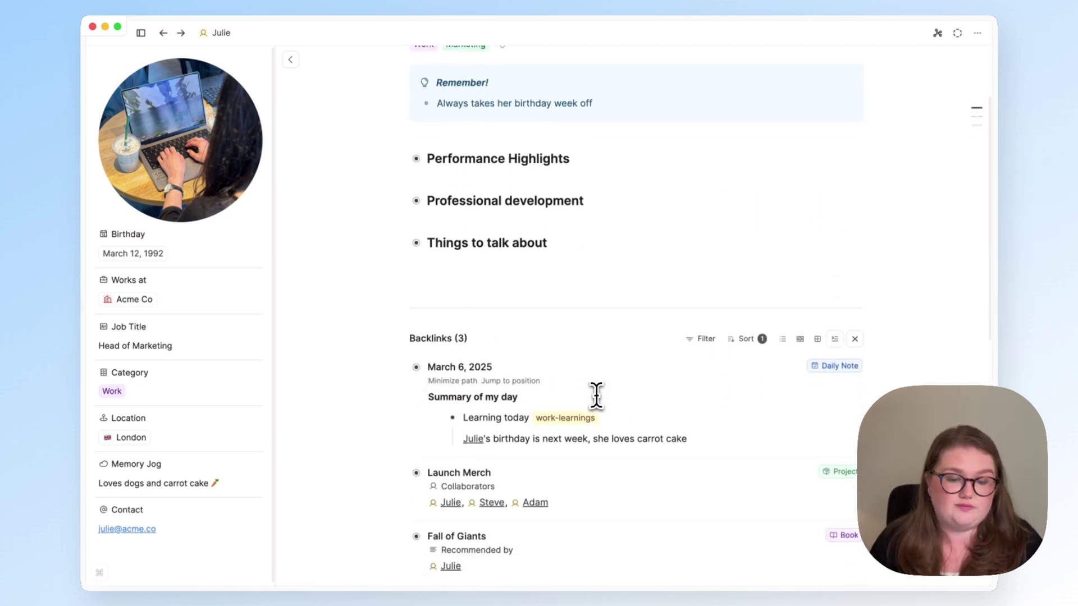
{"action": "left_click", "coordinate": [461, 336]}
{"action": "left_click", "coordinate": [454, 392]}
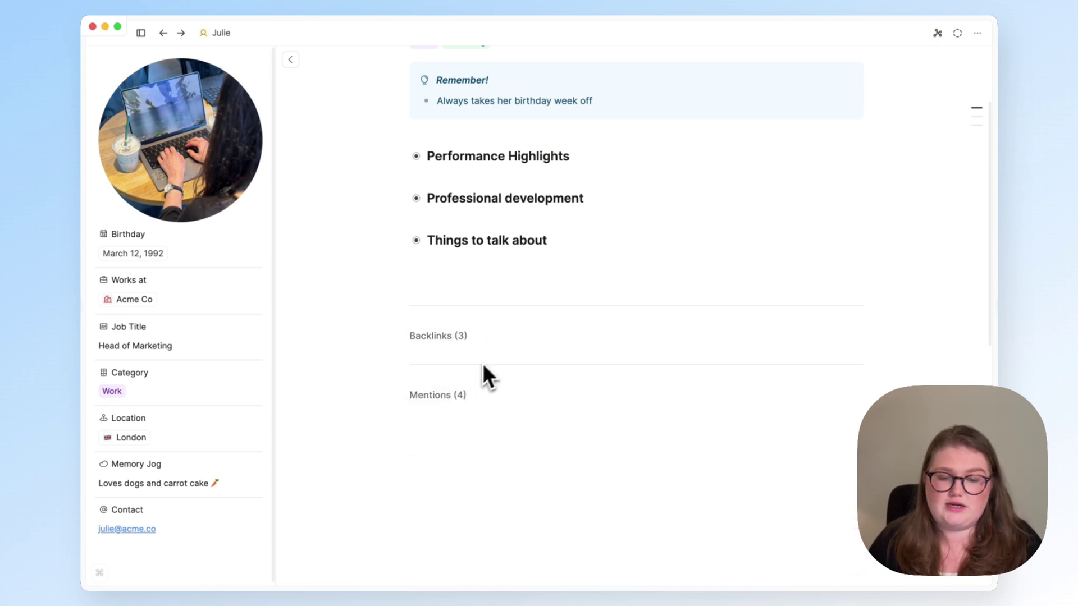
{"action": "scroll", "coordinate": [485, 365], "scroll_direction": "up", "scroll_amount": 3}
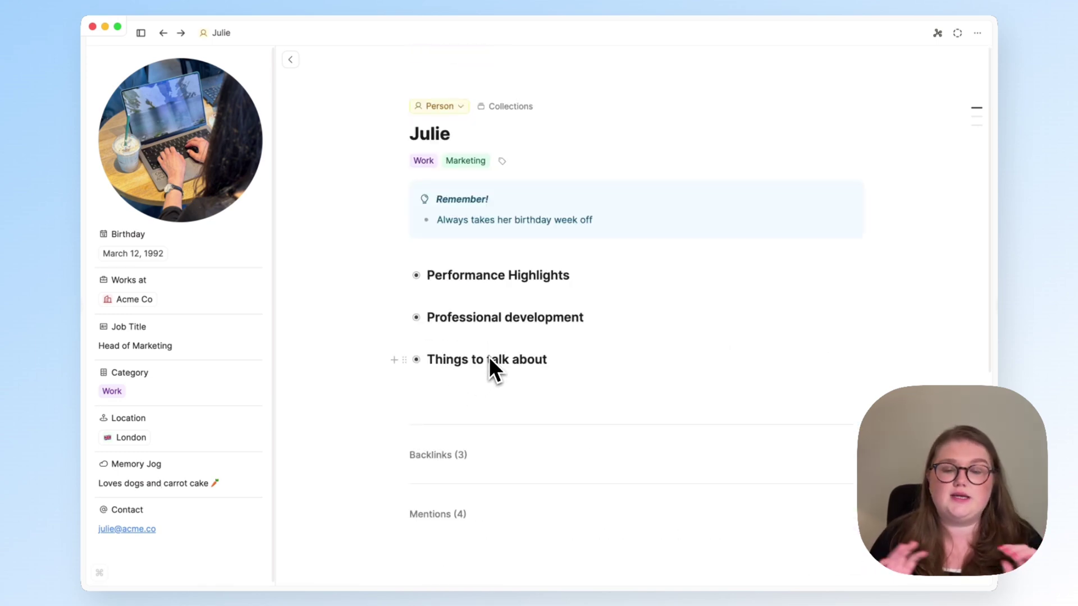
{"action": "left_click", "coordinate": [438, 453]}
{"action": "scroll", "coordinate": [443, 457], "scroll_direction": "down", "scroll_amount": 2}
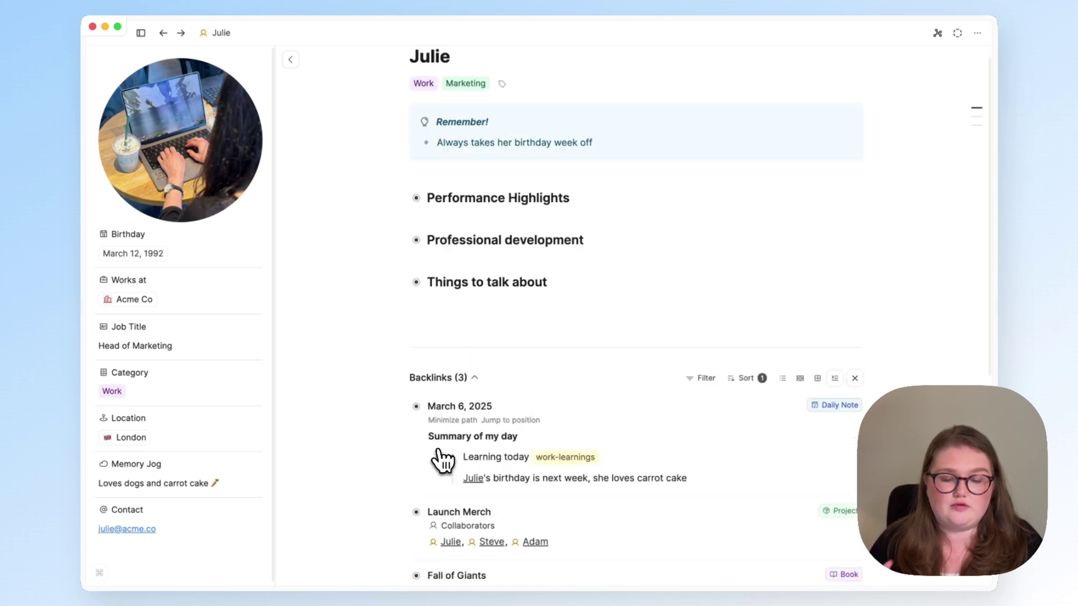
Scroll down through the items gathered on the curiosity tag page
{"action": "scroll", "coordinate": [442, 459], "scroll_direction": "down", "scroll_amount": 2}
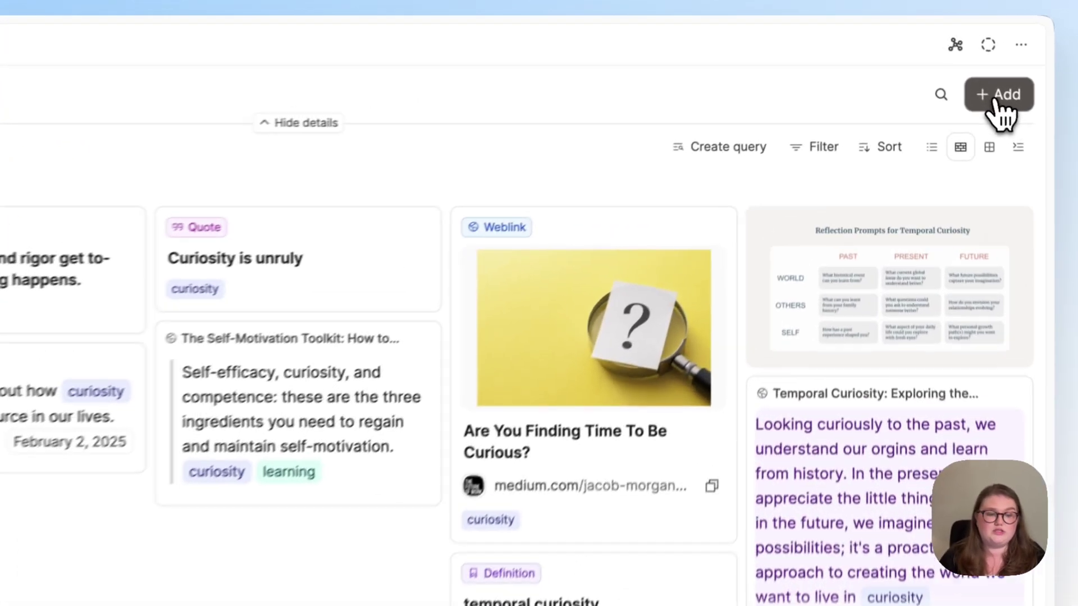
Search 'What does a curio' in the curiosity tag's add list and add the matching question
{"action": "left_click", "coordinate": [998, 98]}
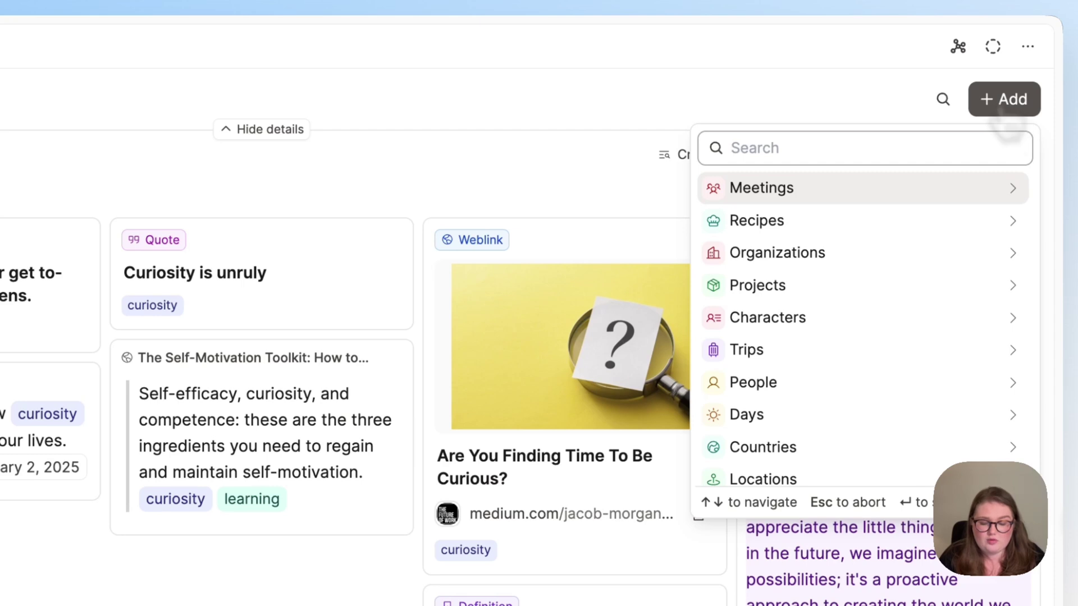
{"action": "type", "text": "What does a curio"}
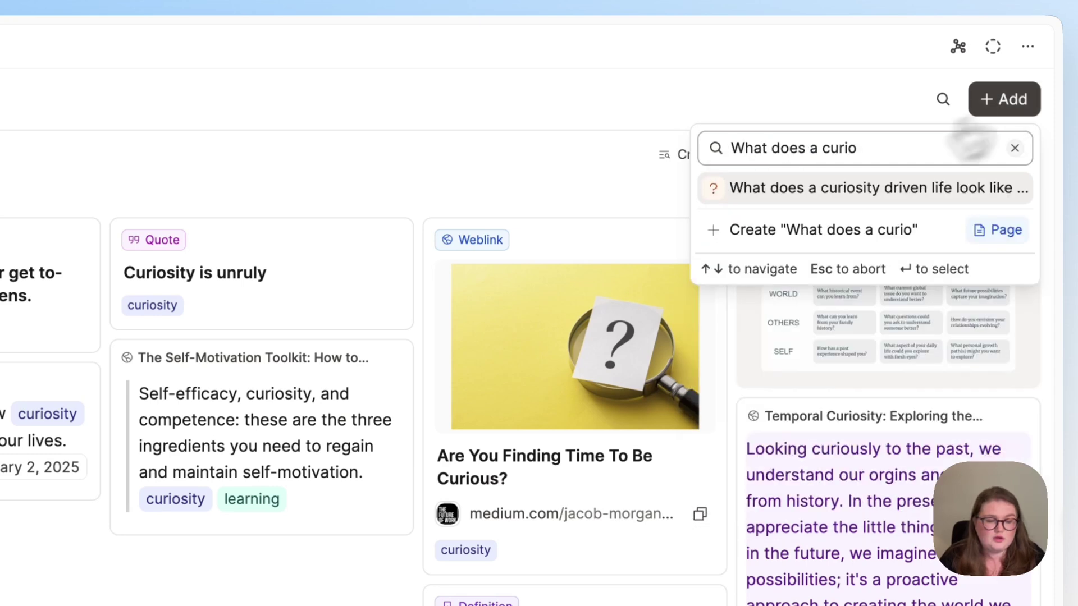
{"action": "key", "text": "ctrl+a"}
{"action": "key", "text": "BackSpace"}
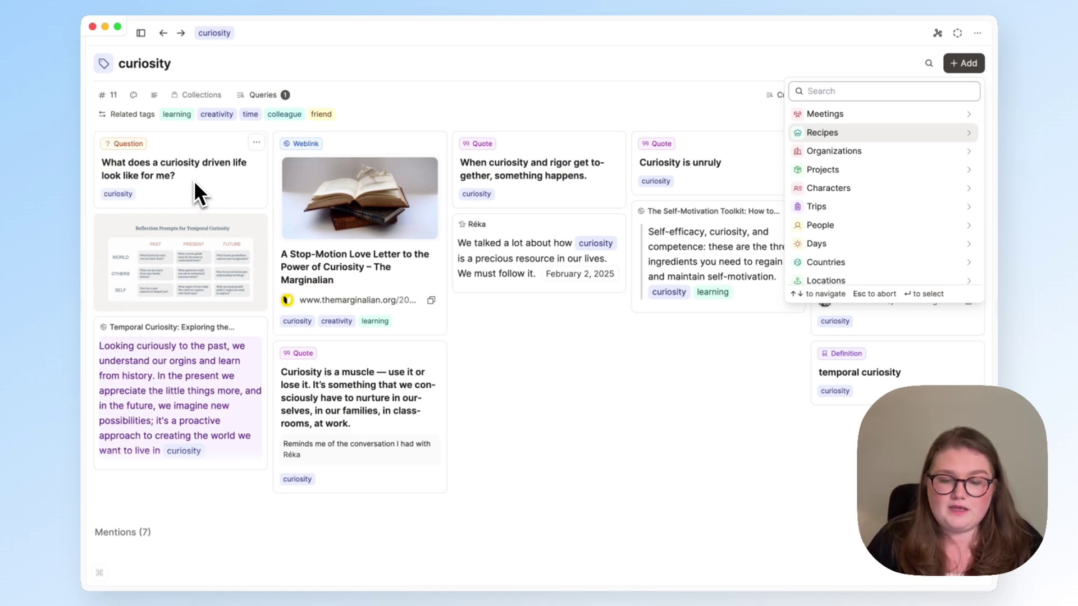
{"action": "key", "text": "Down"}
{"action": "key", "text": "Down"}
{"action": "key", "text": "Down"}
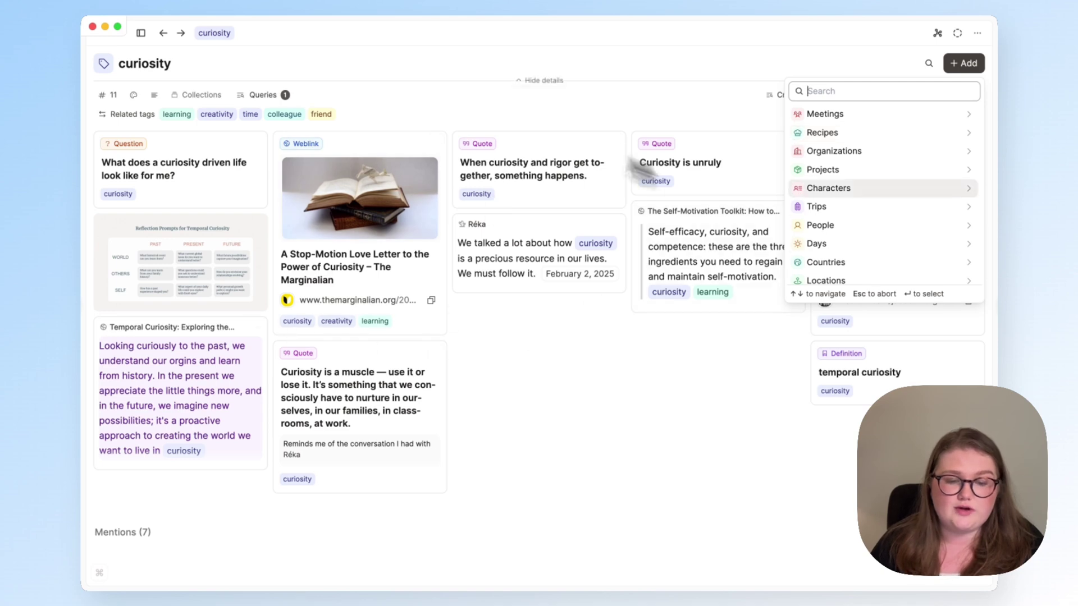
{"action": "key", "text": "Escape"}
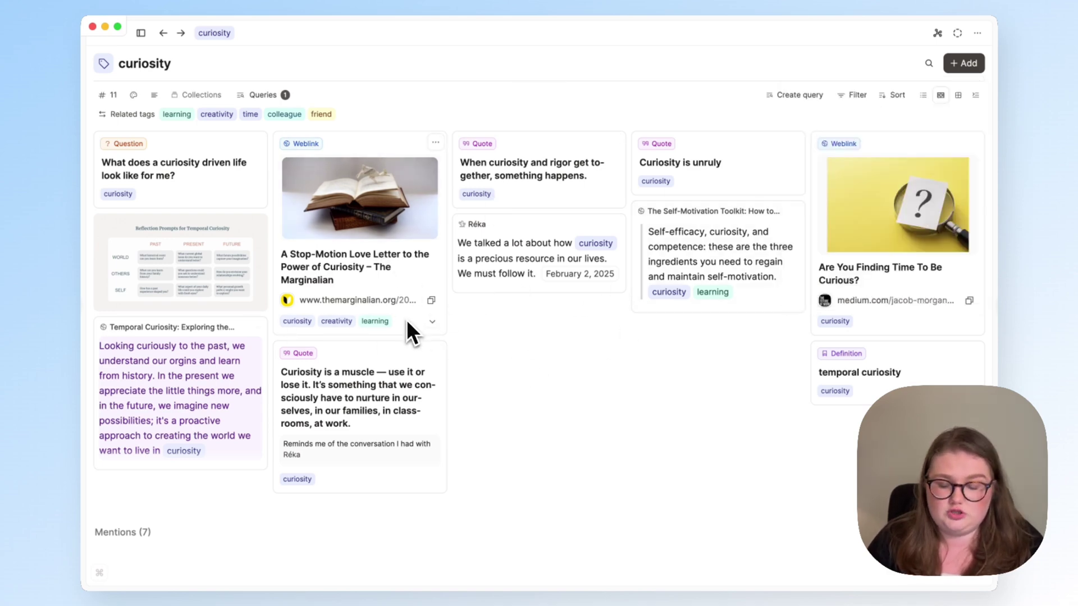
Open the curiosity question note in the side panel and begin writing its body
{"action": "left_click", "coordinate": [180, 164]}
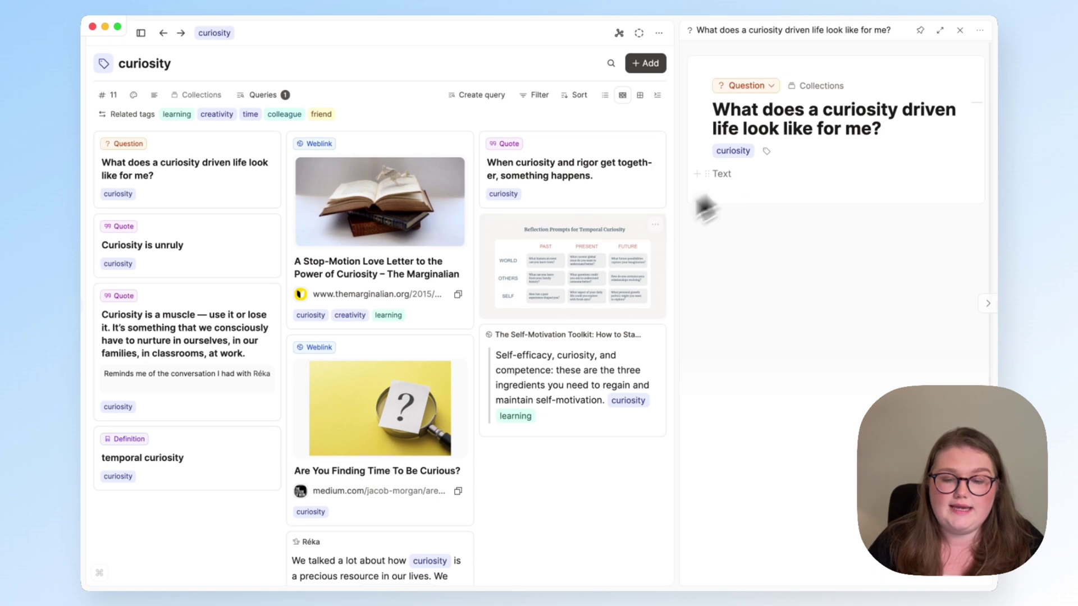
{"action": "left_click", "coordinate": [747, 173]}
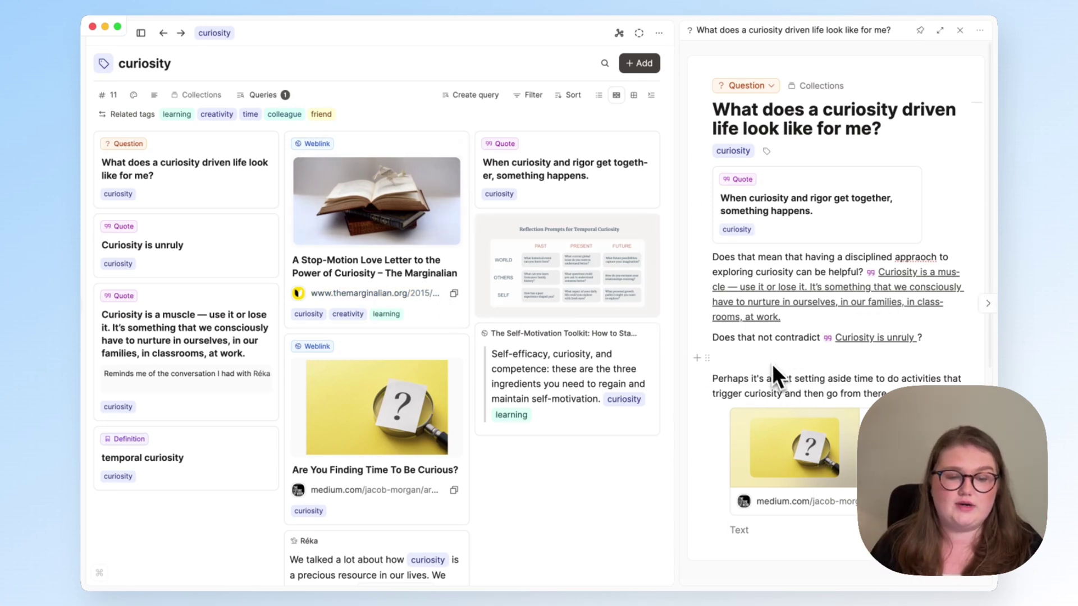
Expand the curiosity question note to a full page and scroll down to its embedded weblink
{"action": "left_click", "coordinate": [936, 31]}
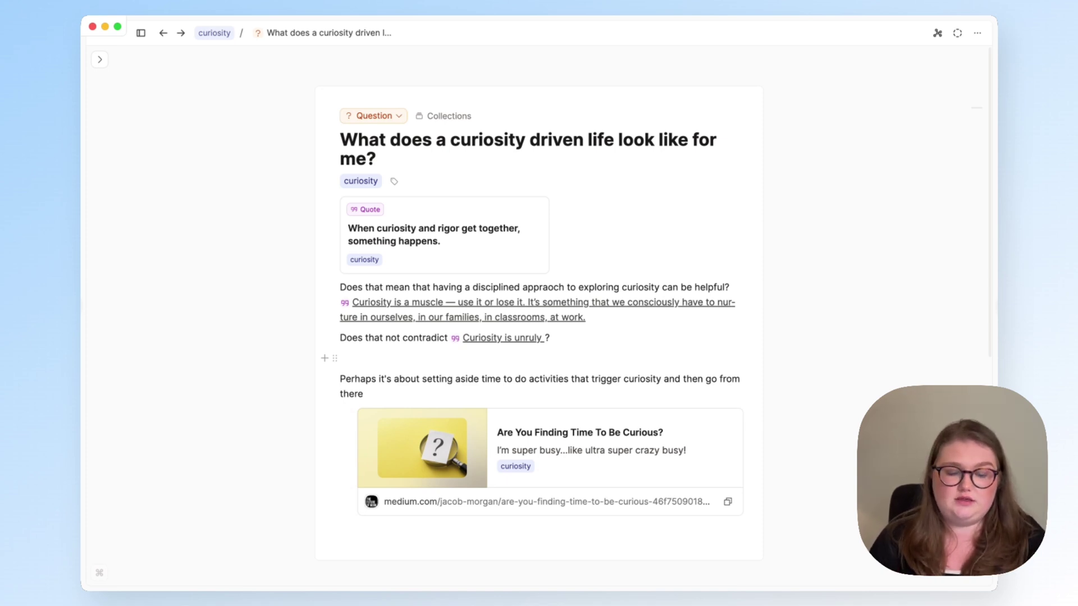
{"action": "scroll", "coordinate": [292, 403], "scroll_direction": "down", "scroll_amount": 1}
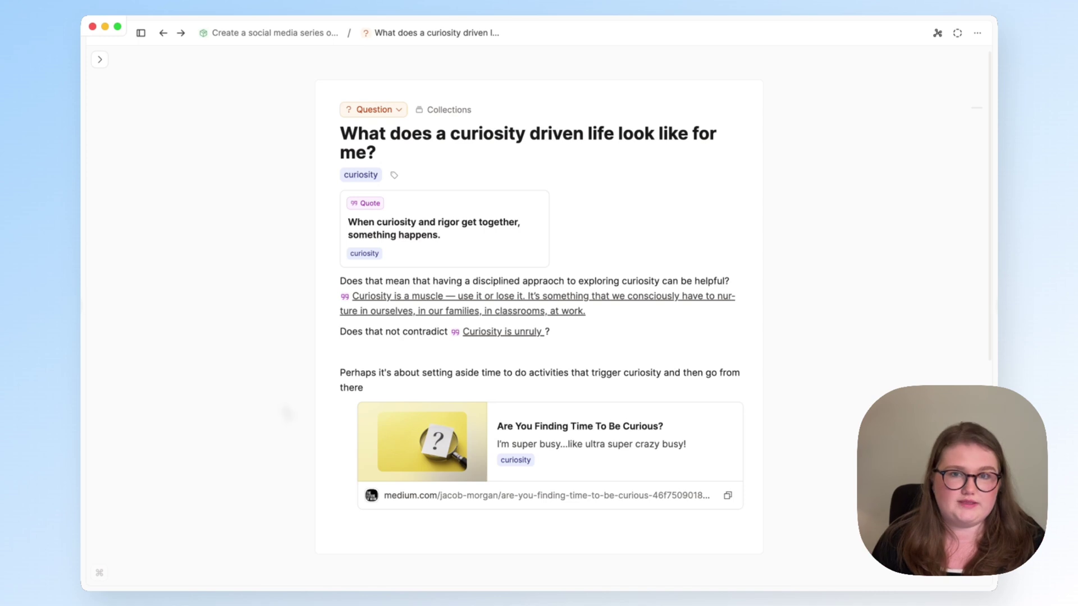